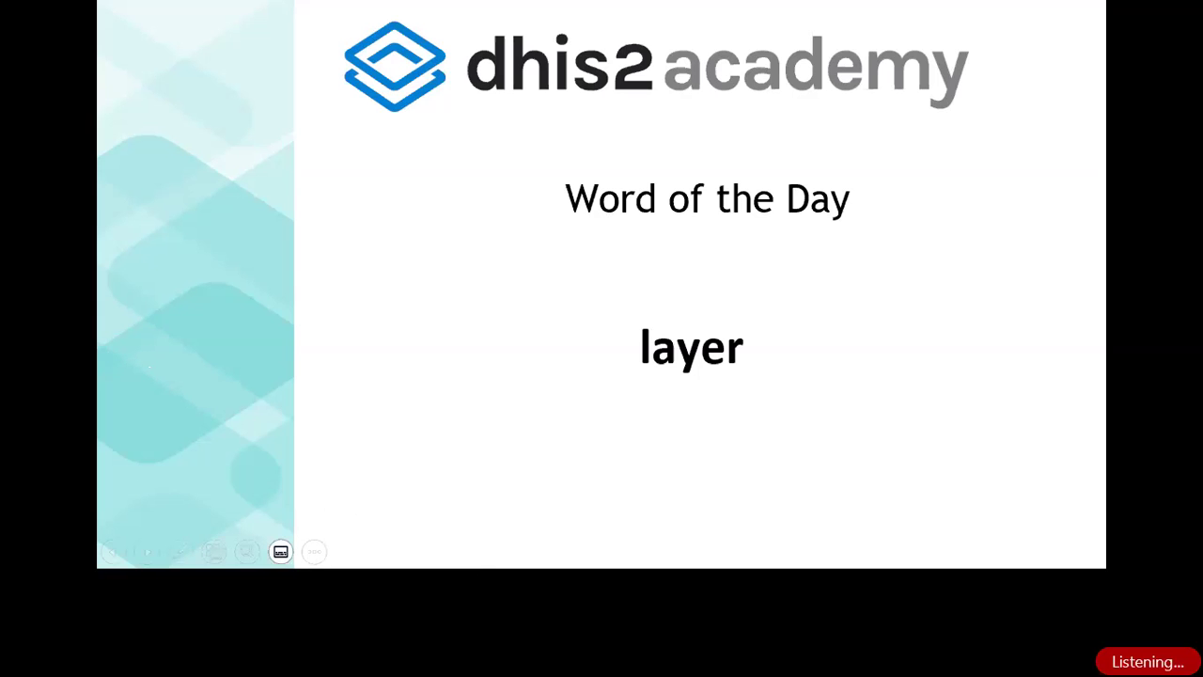
# Exit the Word of the Day slideshow to reveal the Maps deck's demo agenda slide
pyautogui.press('Escape')
# Switch to the DHIS2 Maps BCG coverage split view and zoom out the twelve monthly maps
pyautogui.click(407, 13)
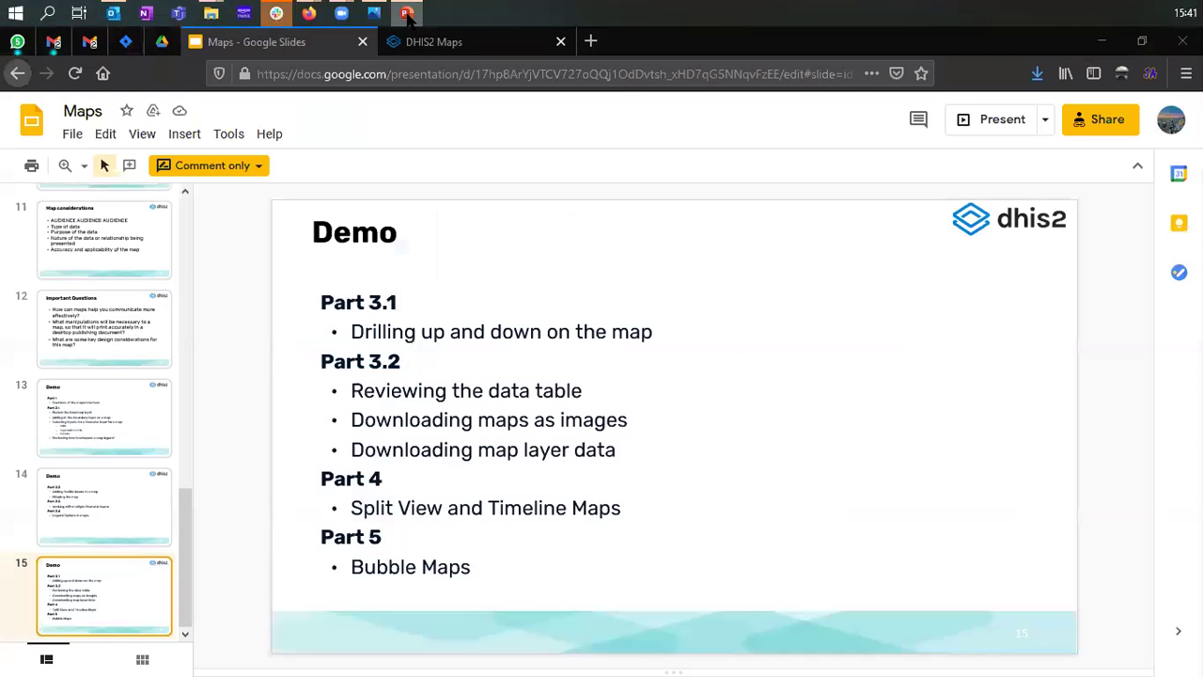
pyautogui.click(478, 42)
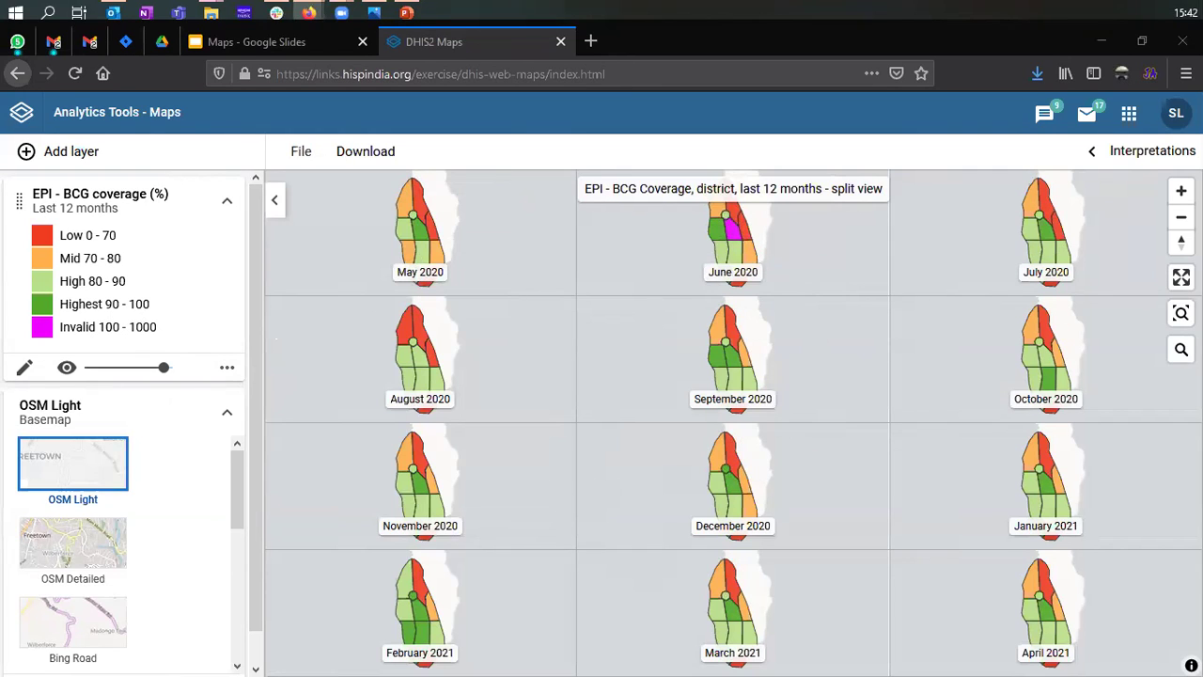
pyautogui.scroll(-2, 470, 456)
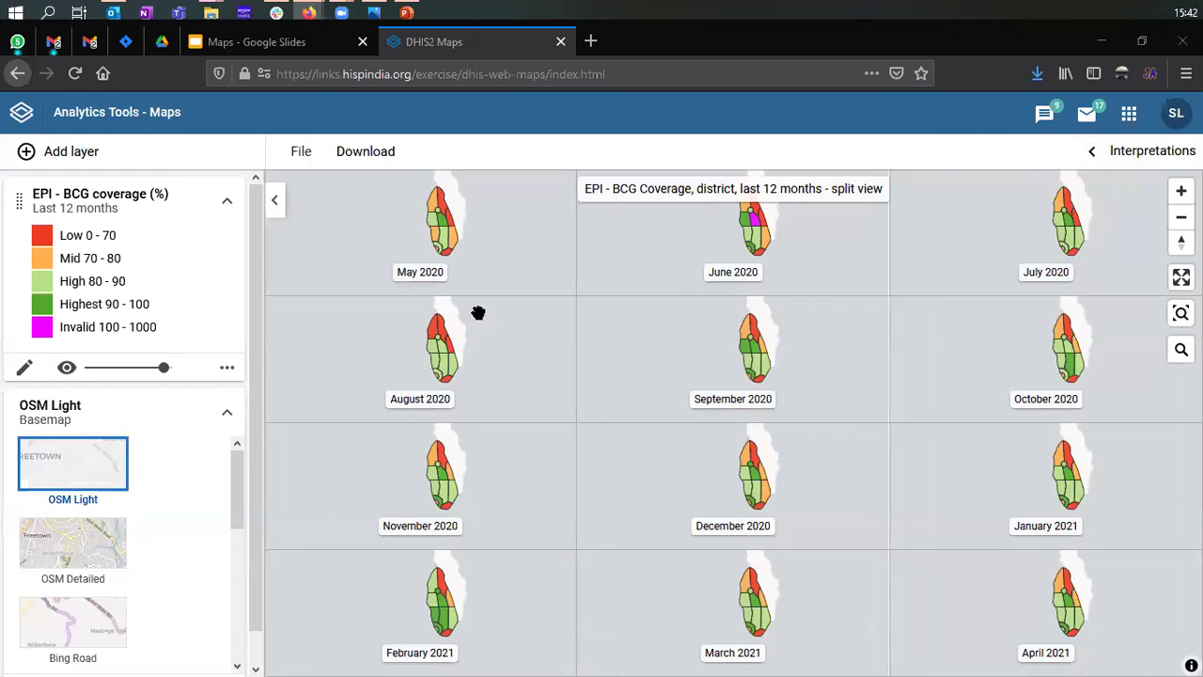
# Start a new map with a thematic layer of Immunization - coverages' EPI - BCG coverage (%)
pyautogui.click(296, 158)
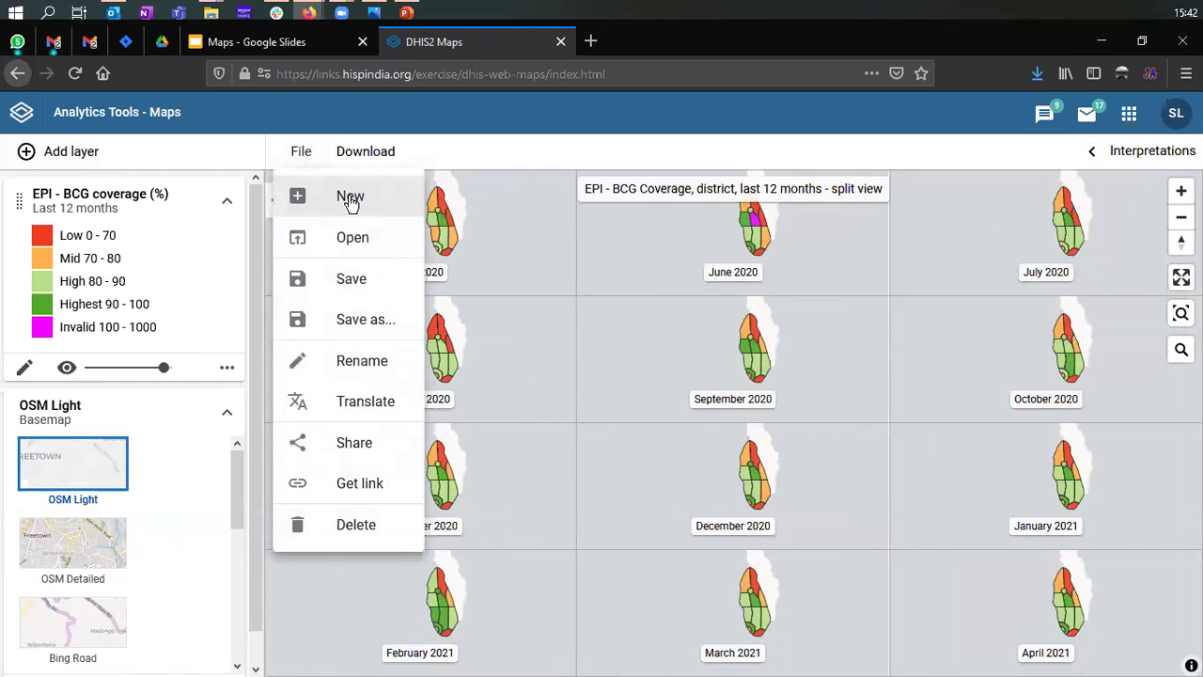
pyautogui.click(349, 199)
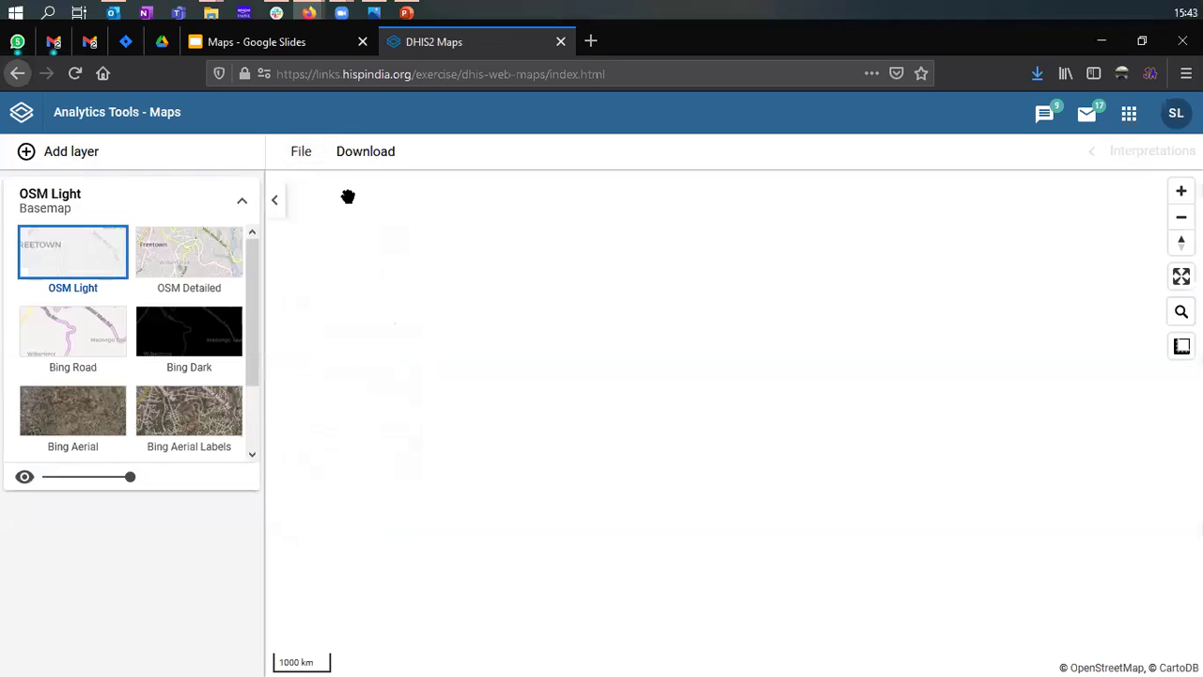
pyautogui.click(64, 154)
pyautogui.click(79, 272)
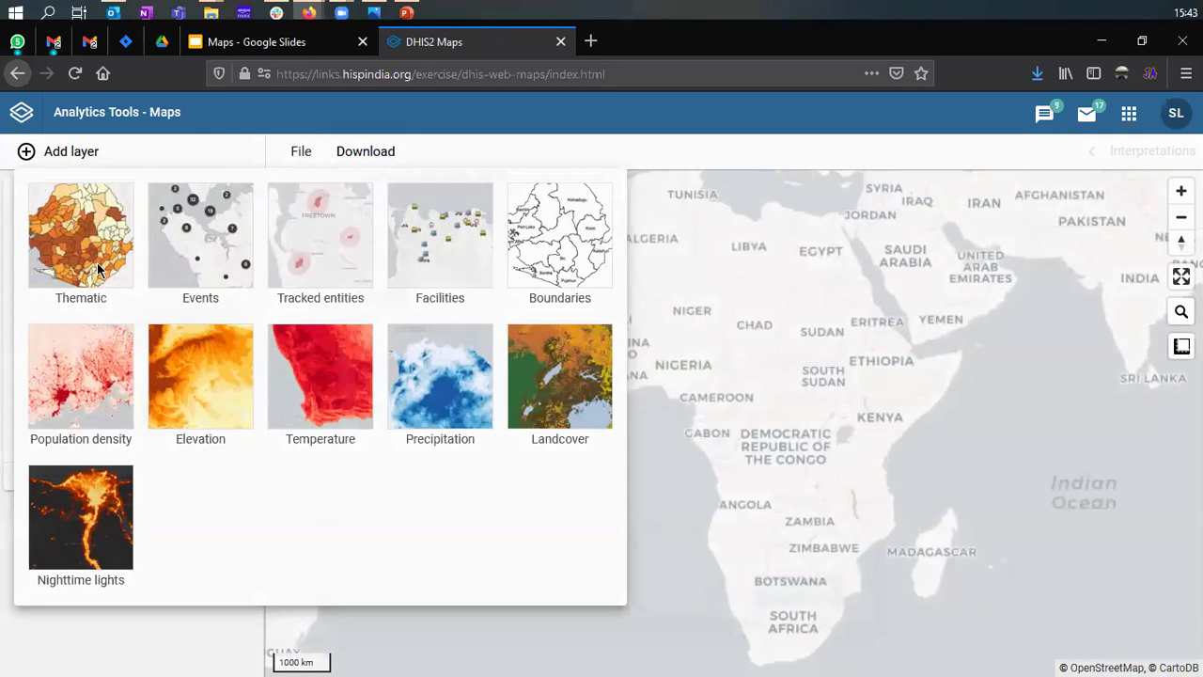
pyautogui.click(451, 362)
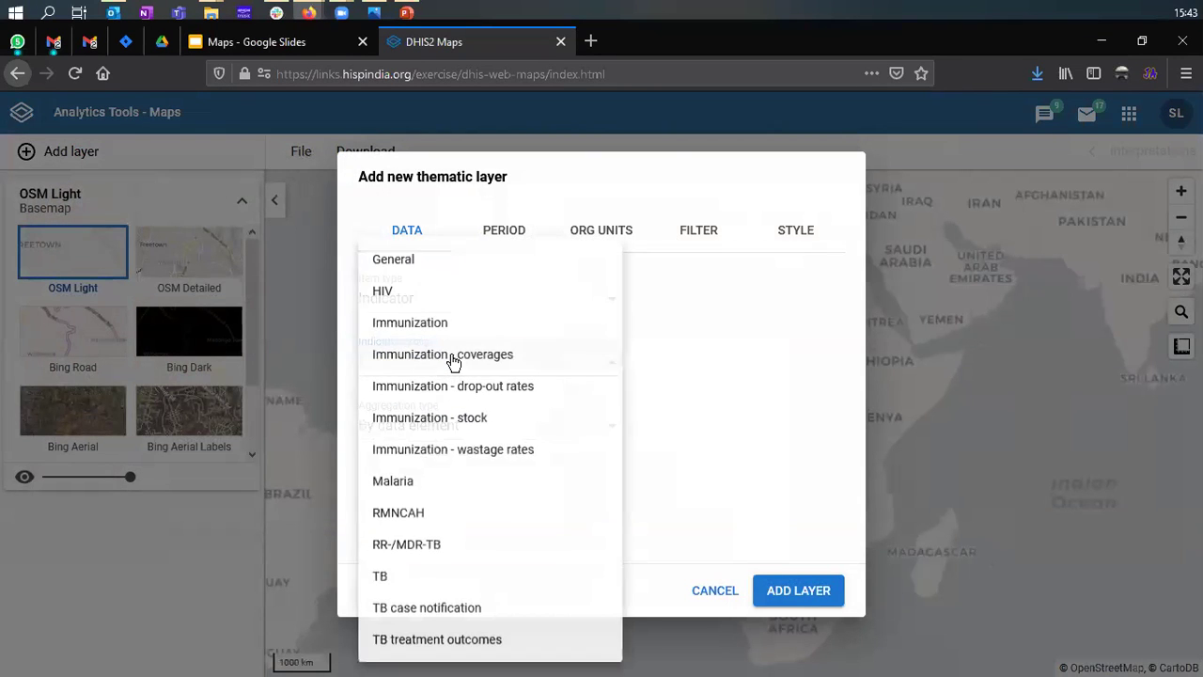
pyautogui.click(451, 358)
pyautogui.click(430, 427)
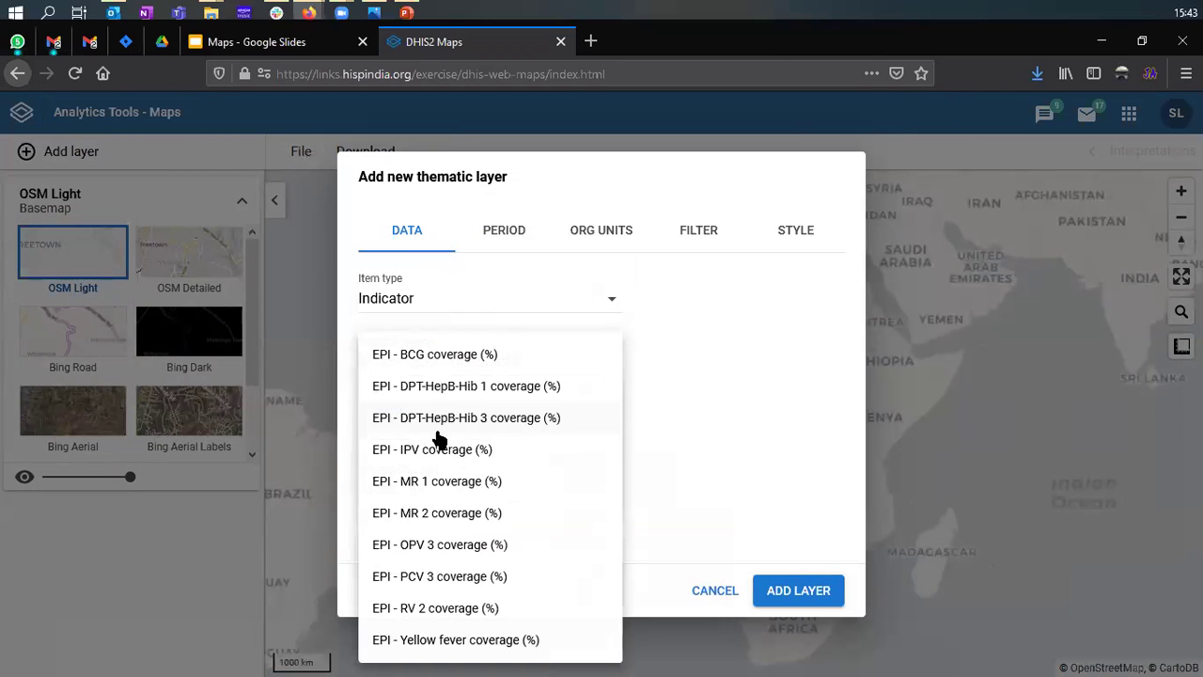
pyautogui.click(447, 363)
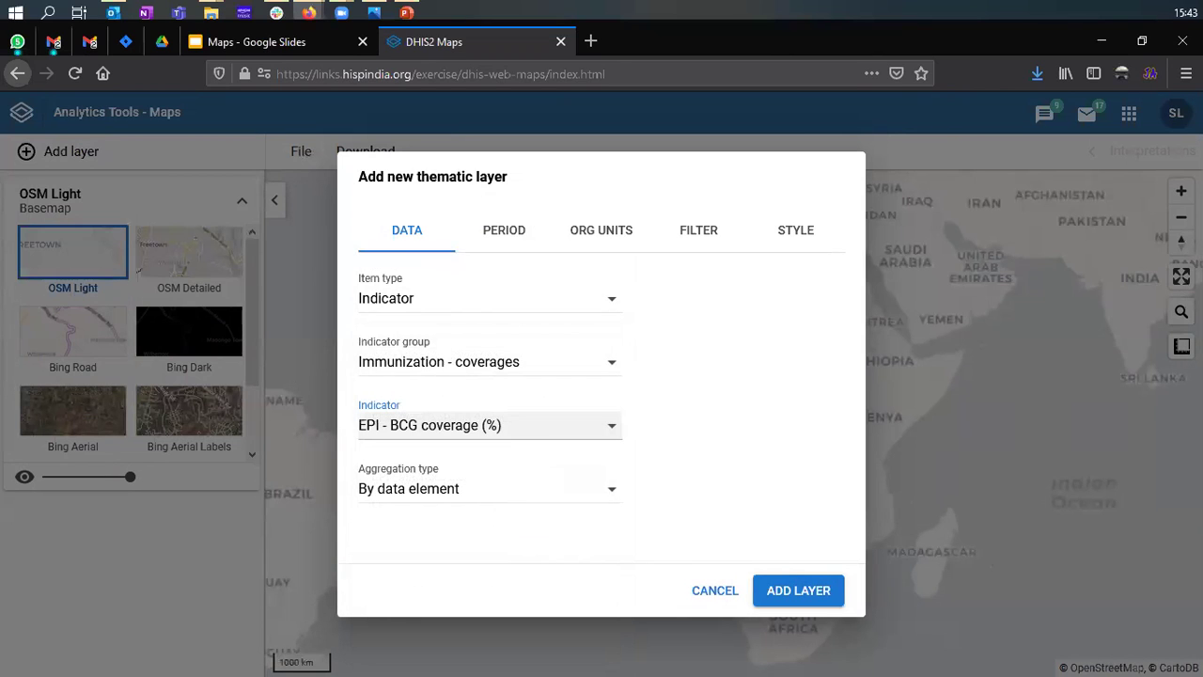
# Set the BCG layer's period to Last 6 months
pyautogui.click(497, 237)
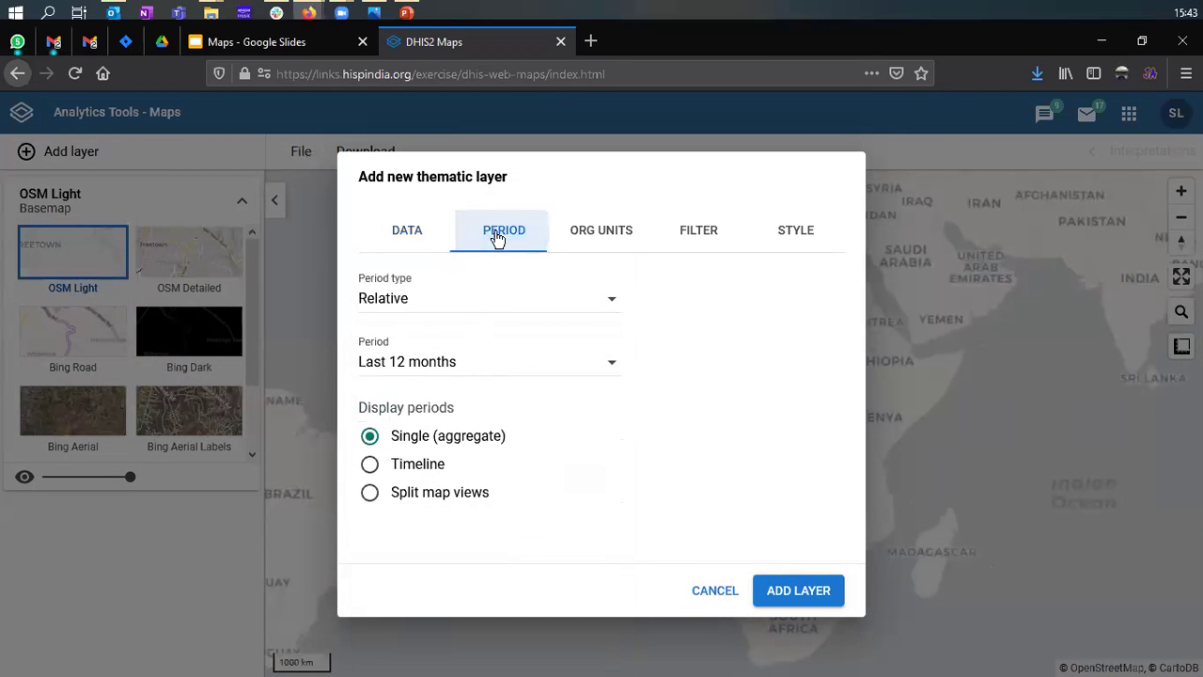
pyautogui.click(428, 372)
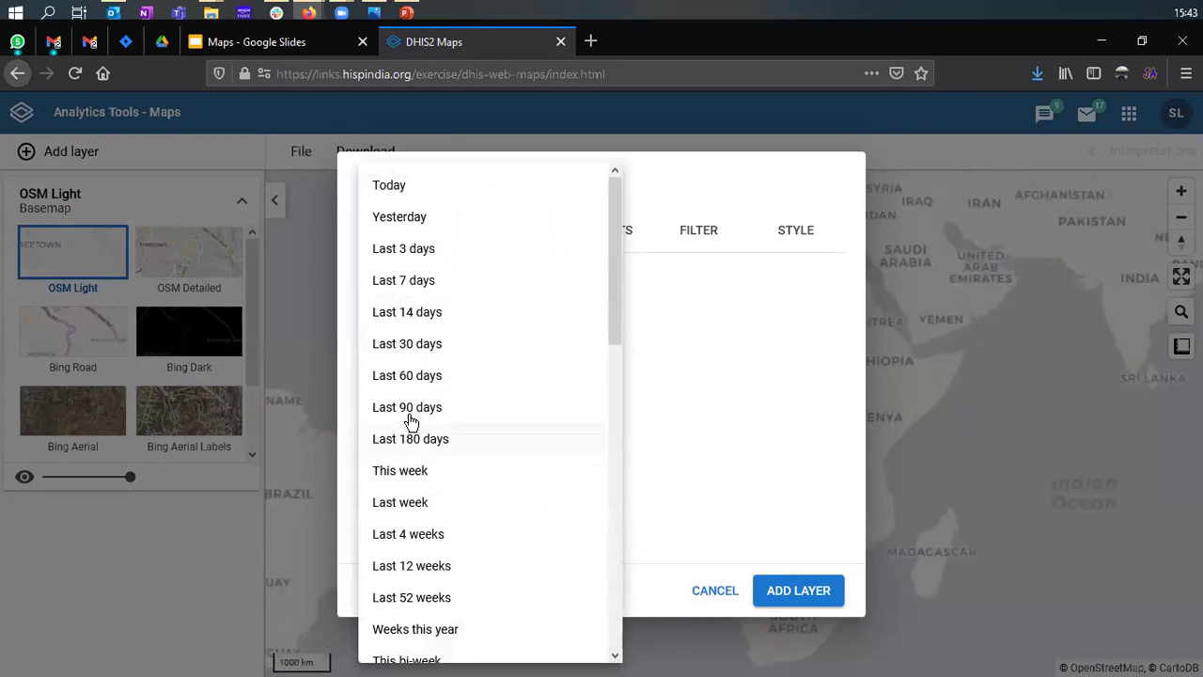
pyautogui.scroll(-2, 418, 399)
pyautogui.scroll(-1, 433, 470)
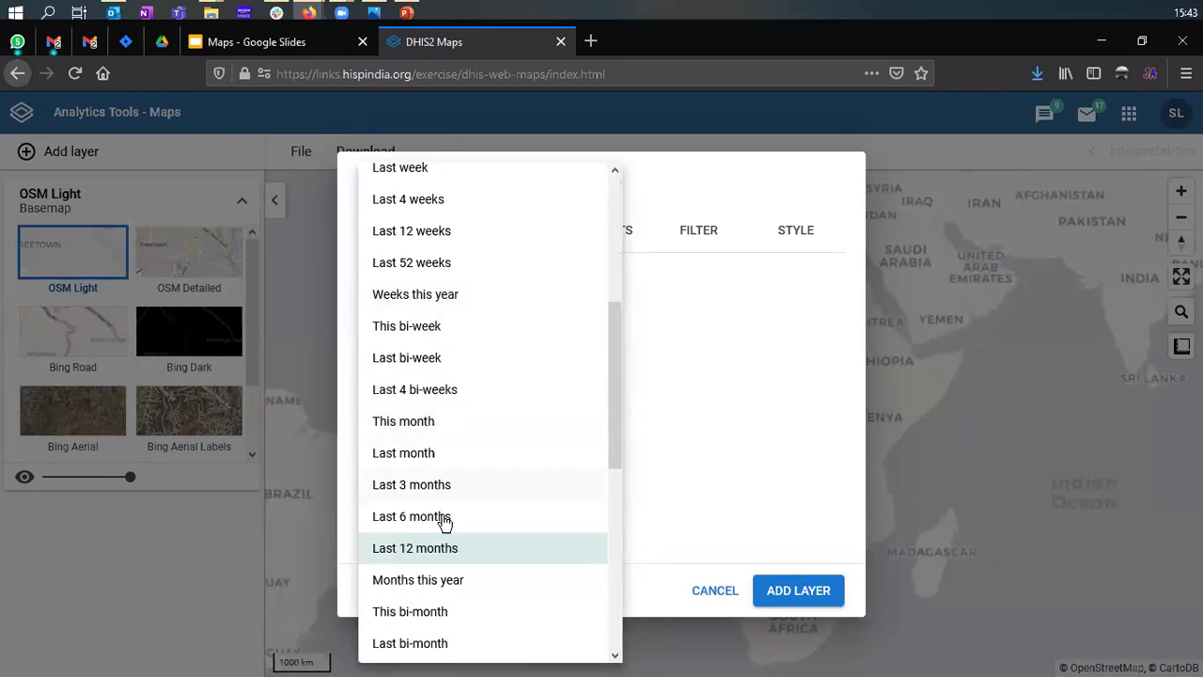
pyautogui.click(442, 520)
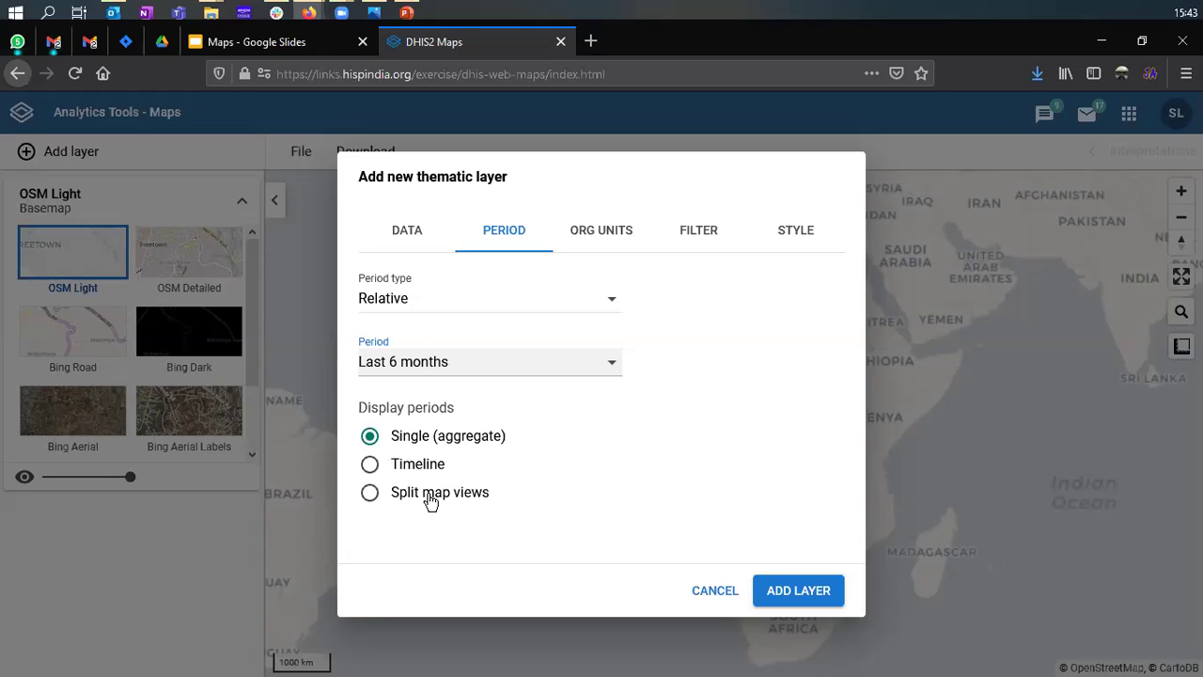
# Use split map views and restrict org units to Trainingland at District level only
pyautogui.click(430, 501)
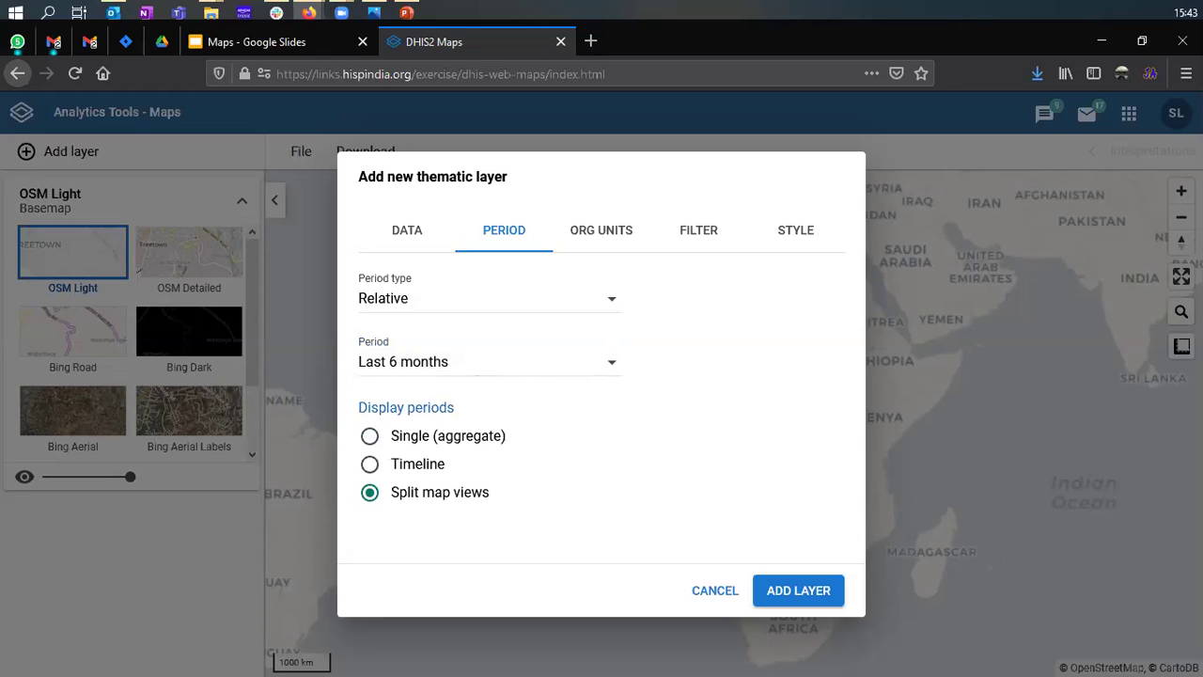
pyautogui.click(606, 232)
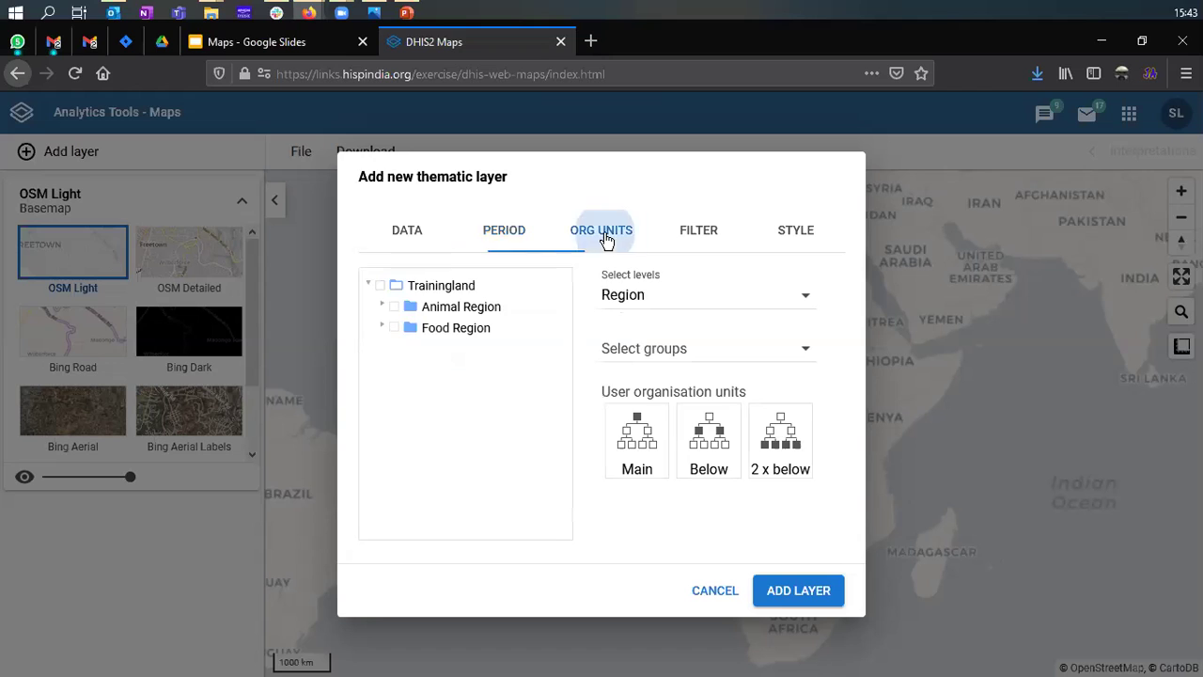
pyautogui.click(458, 287)
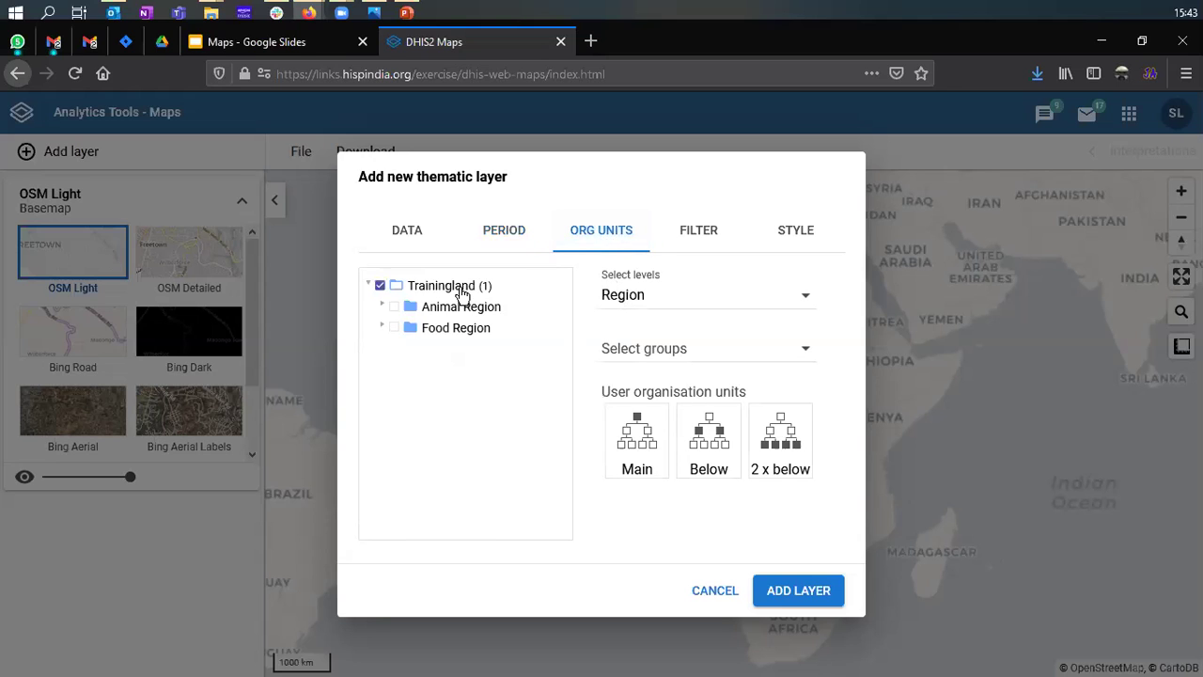
pyautogui.click(622, 299)
pyautogui.click(647, 355)
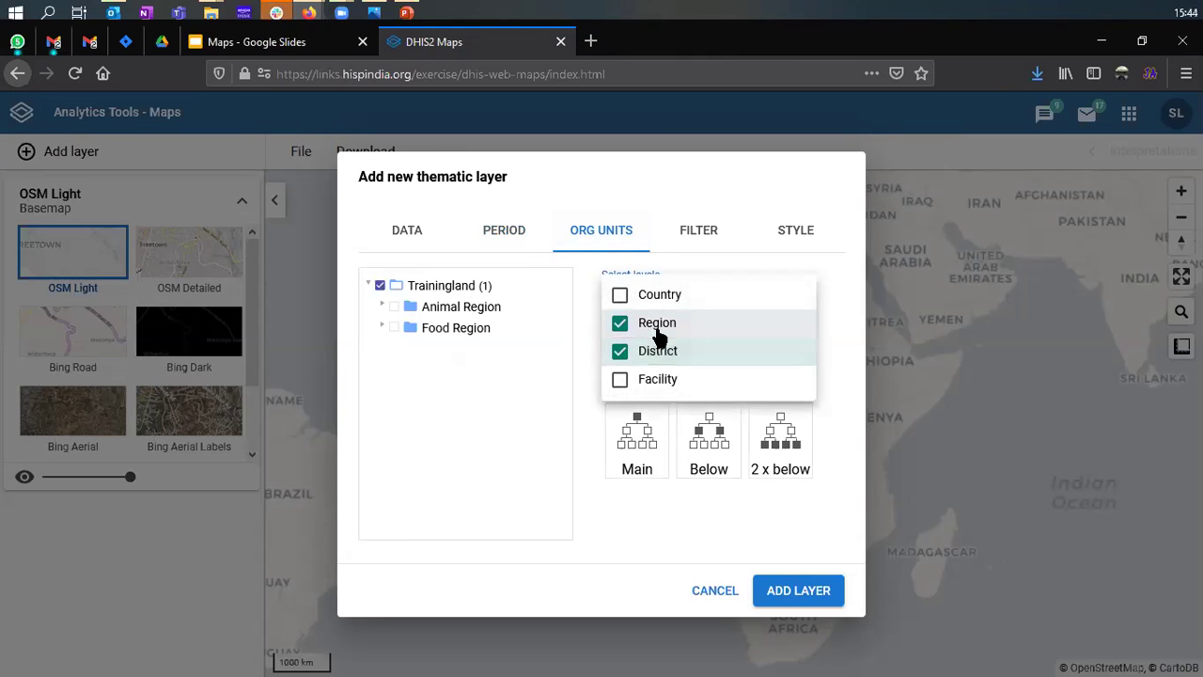
pyautogui.click(657, 324)
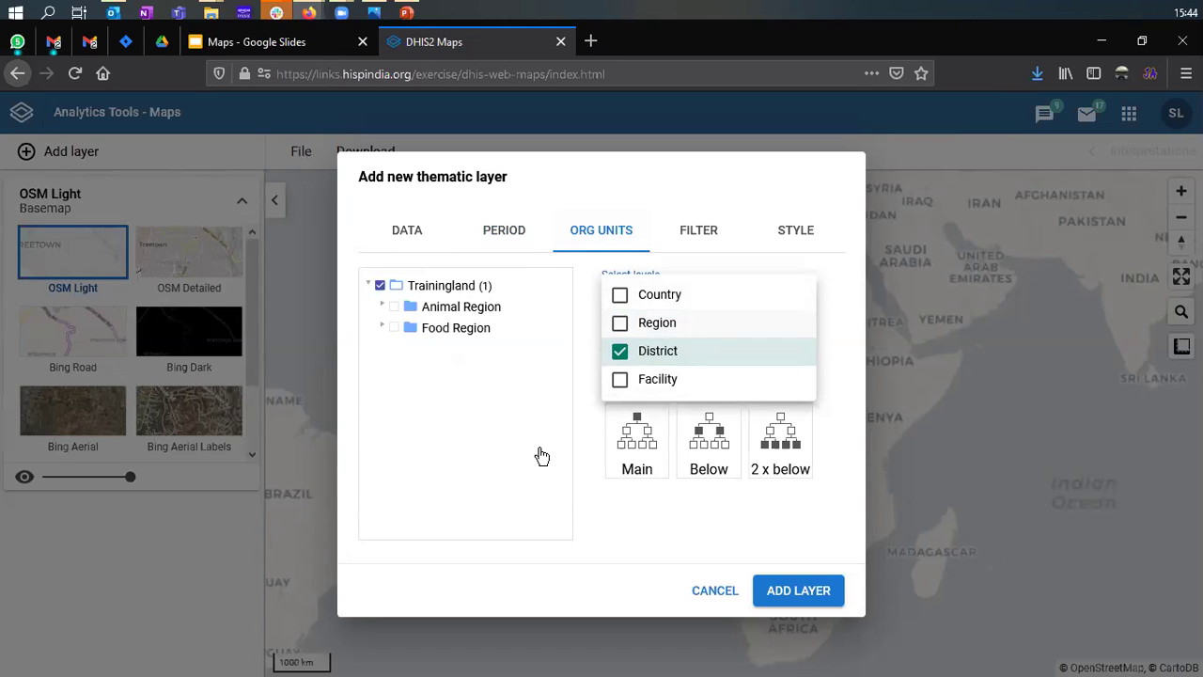
pyautogui.click(23, 430)
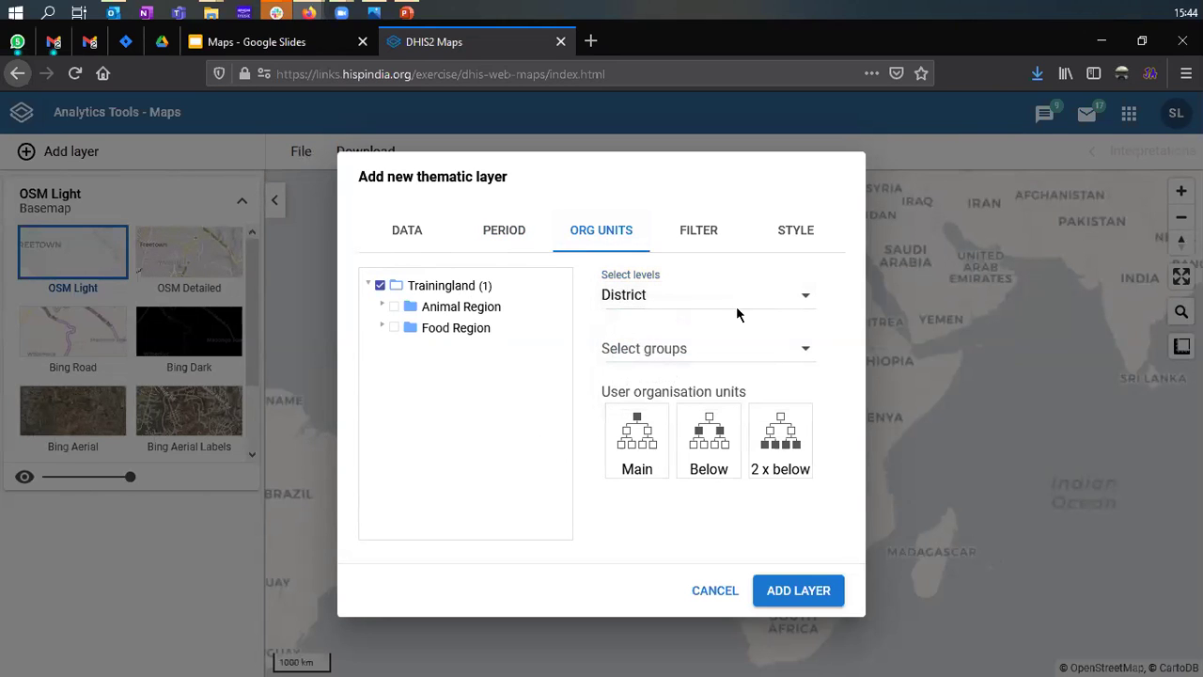
# Review the layer's style, data, period, org unit and filter settings, then add the layer
pyautogui.click(779, 243)
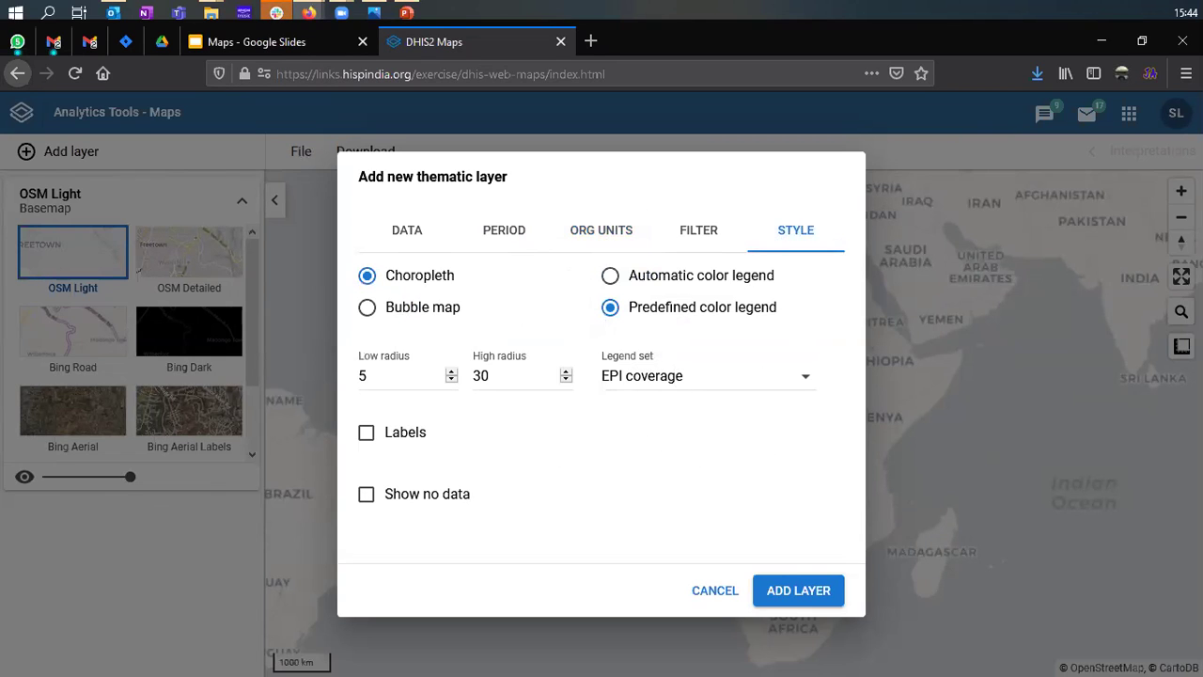
pyautogui.click(407, 234)
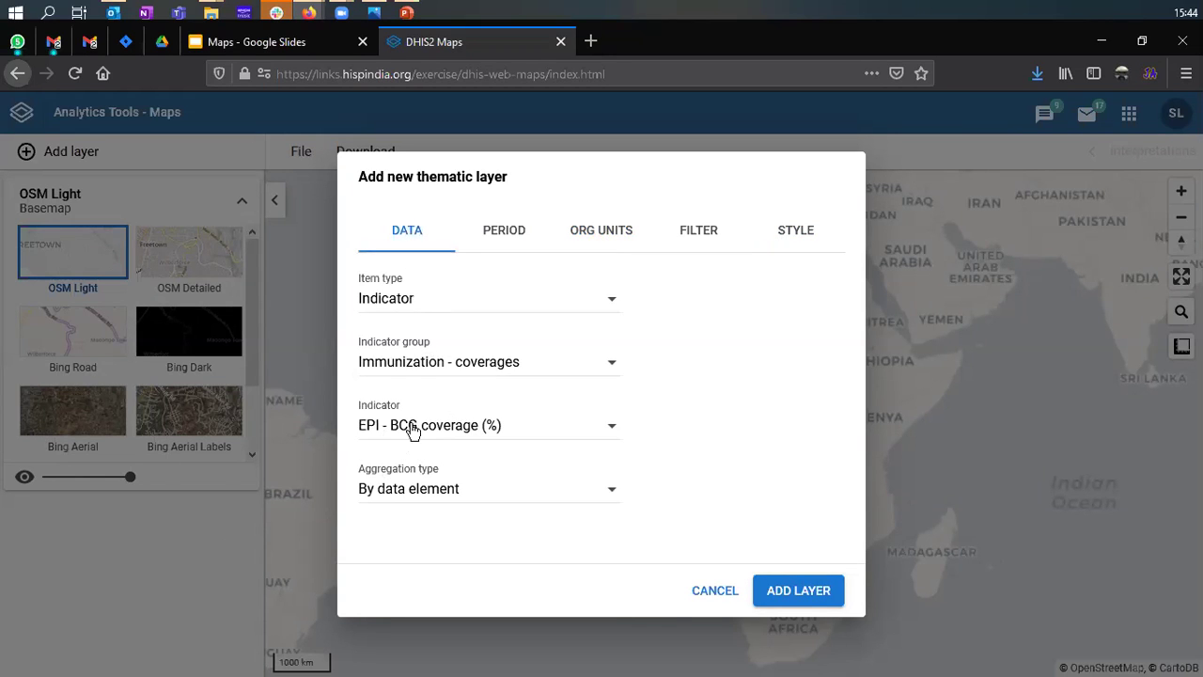
pyautogui.click(503, 236)
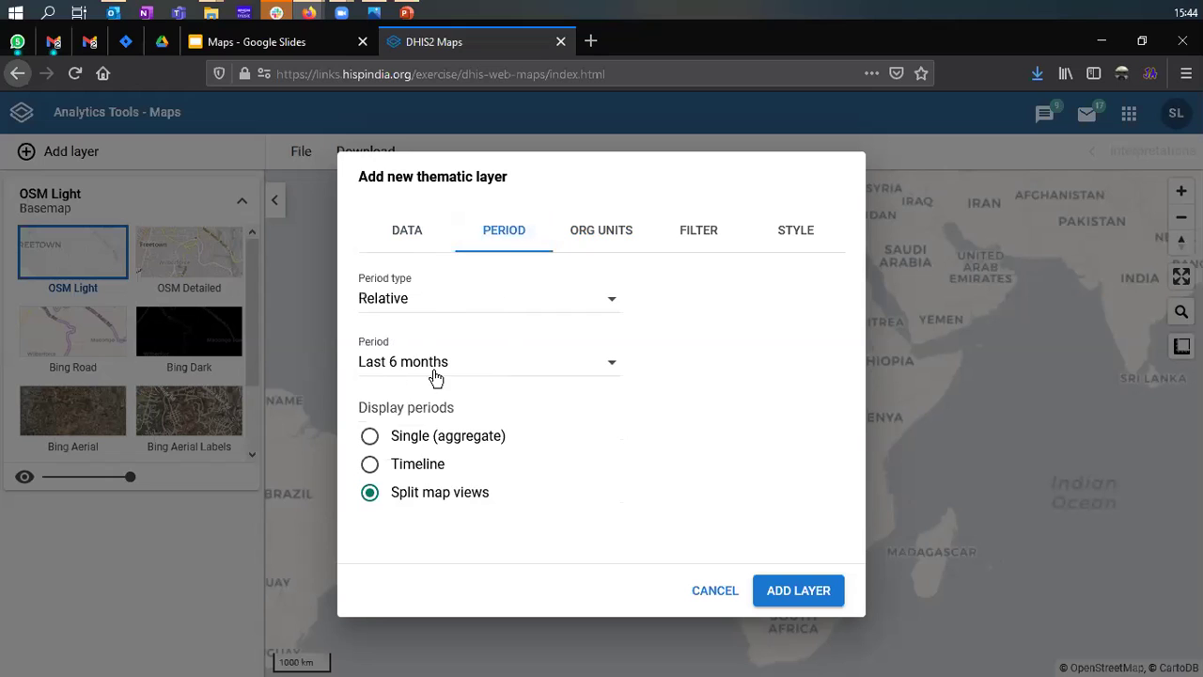
pyautogui.click(612, 241)
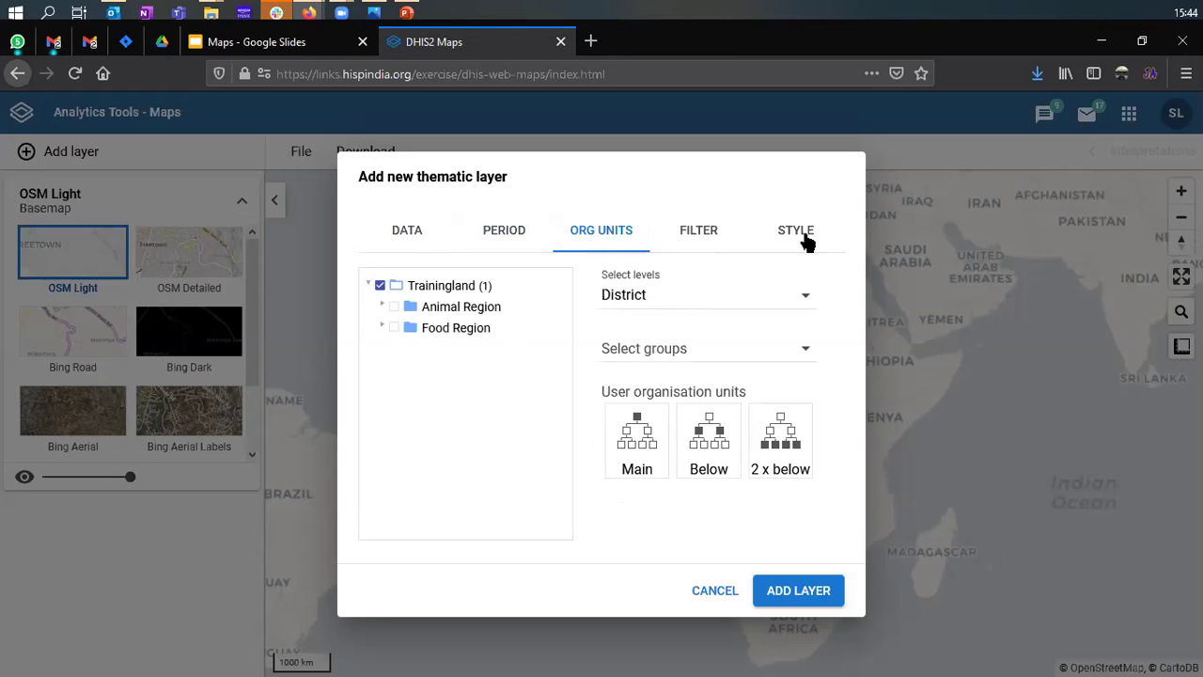
pyautogui.click(732, 240)
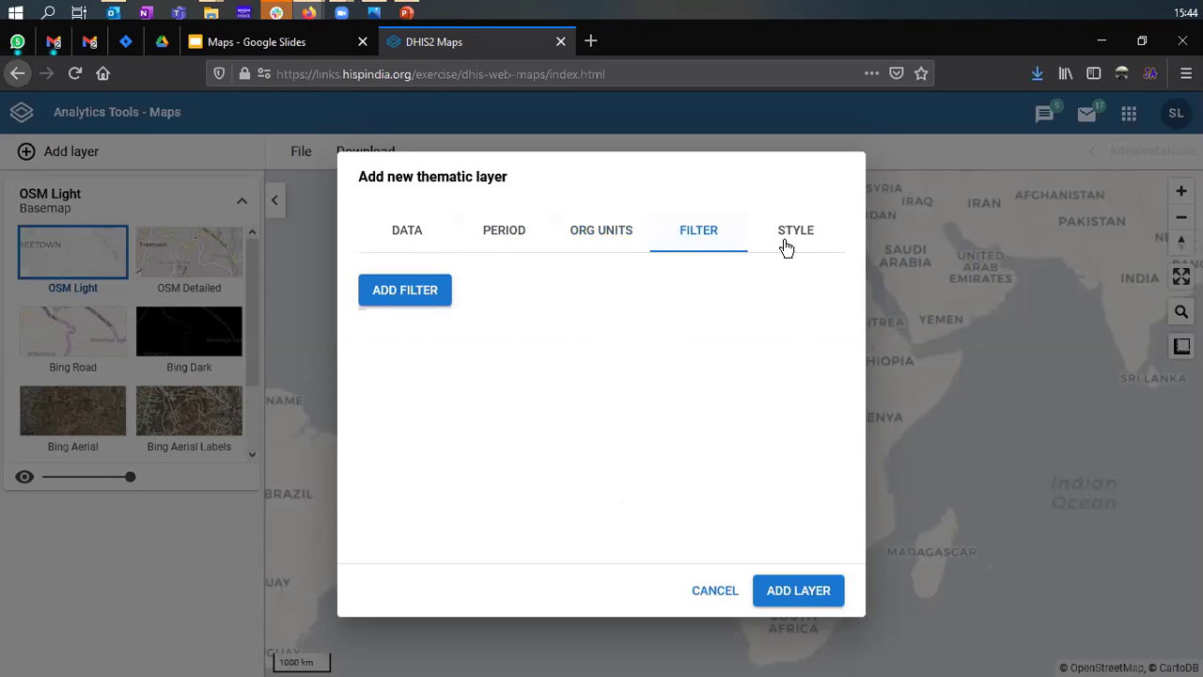
pyautogui.click(788, 242)
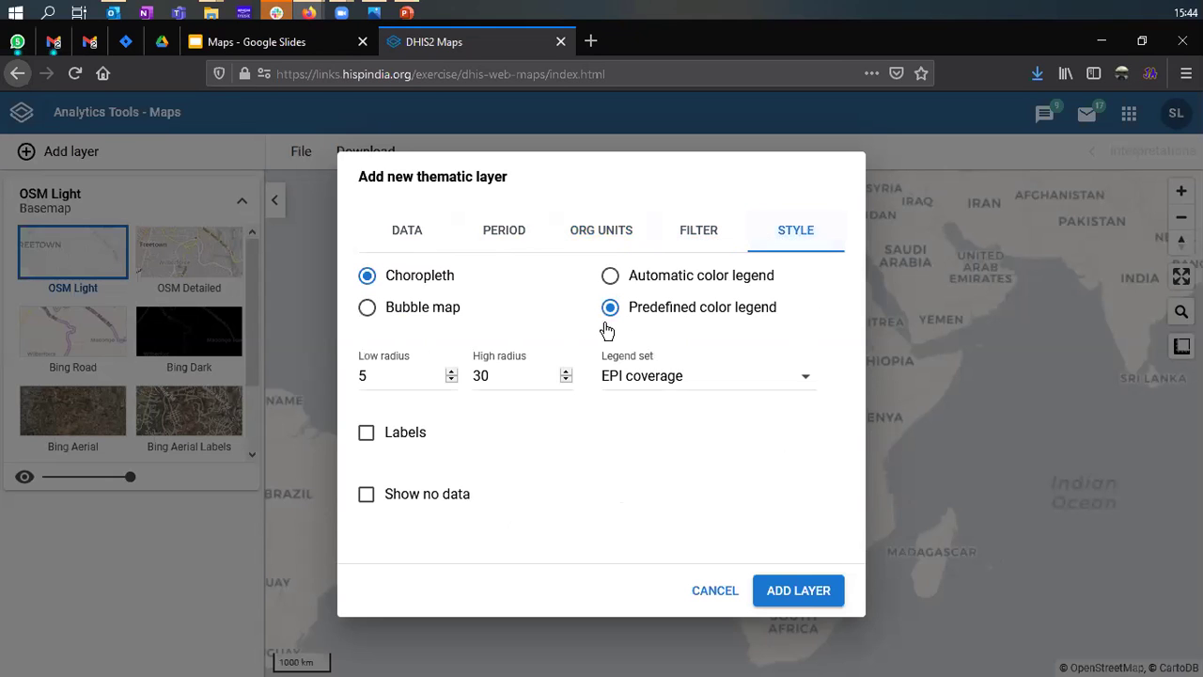
pyautogui.click(795, 601)
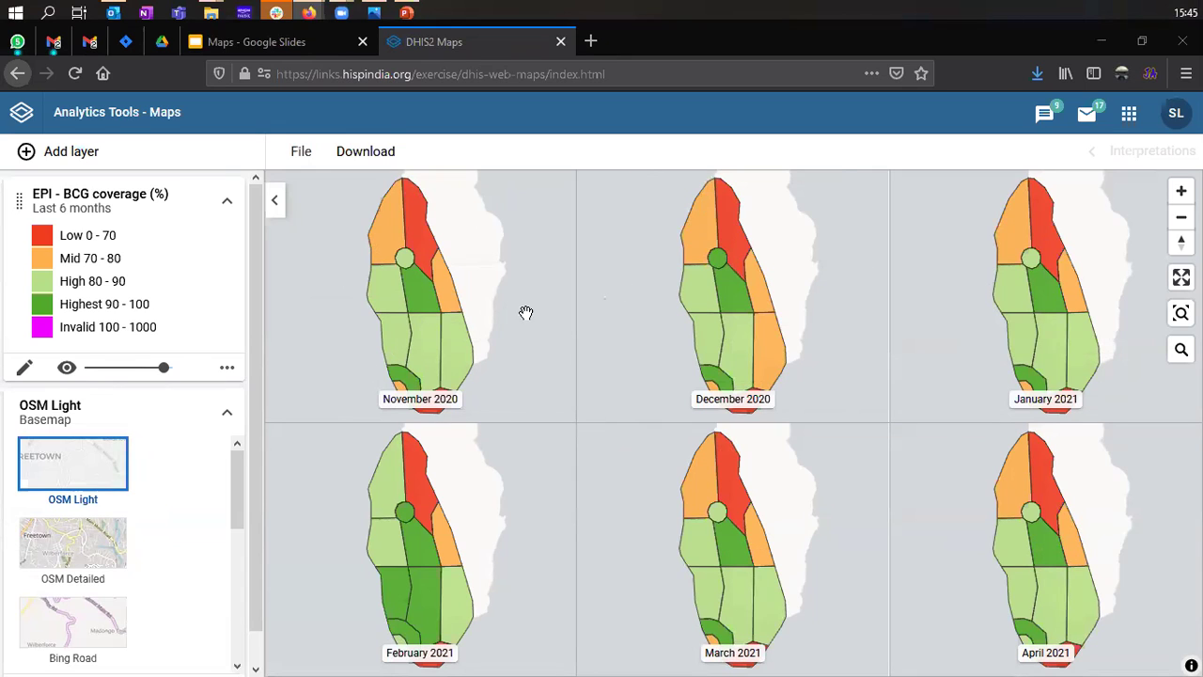
# Change the BCG layer's period display from split maps to Timeline and update it
pyautogui.click(22, 371)
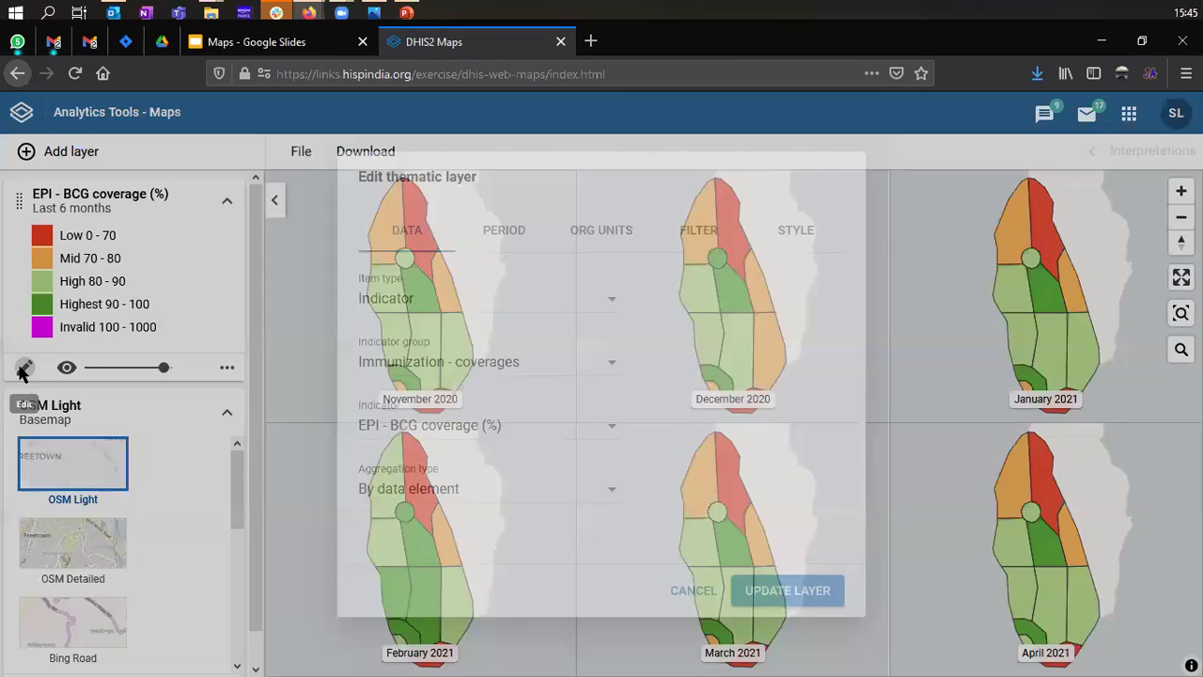
pyautogui.click(487, 239)
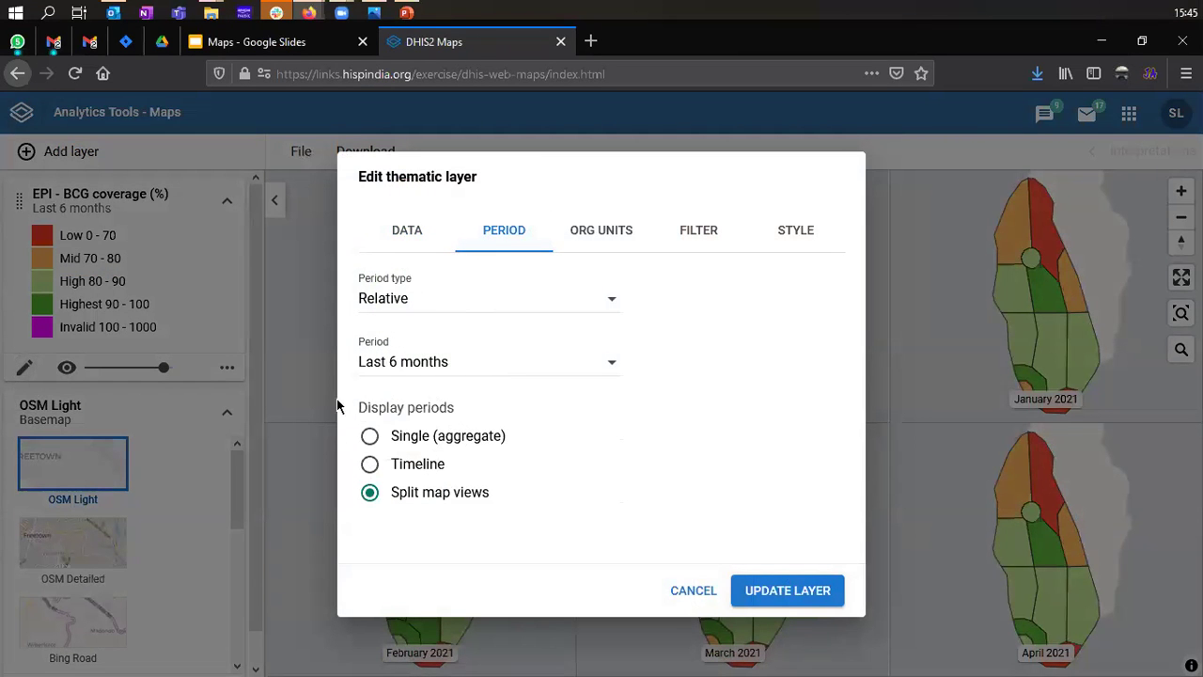
pyautogui.click(421, 477)
pyautogui.click(804, 590)
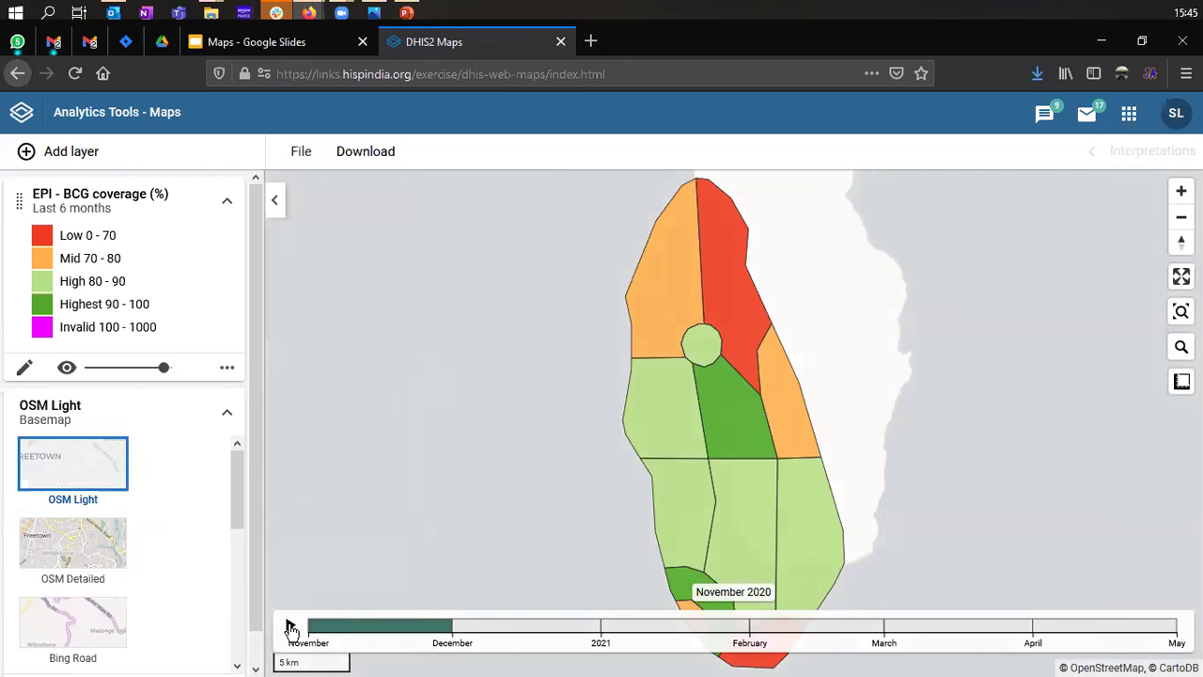
# Play the BCG timeline, pause at April 2021, then replay from November 2020
pyautogui.click(290, 625)
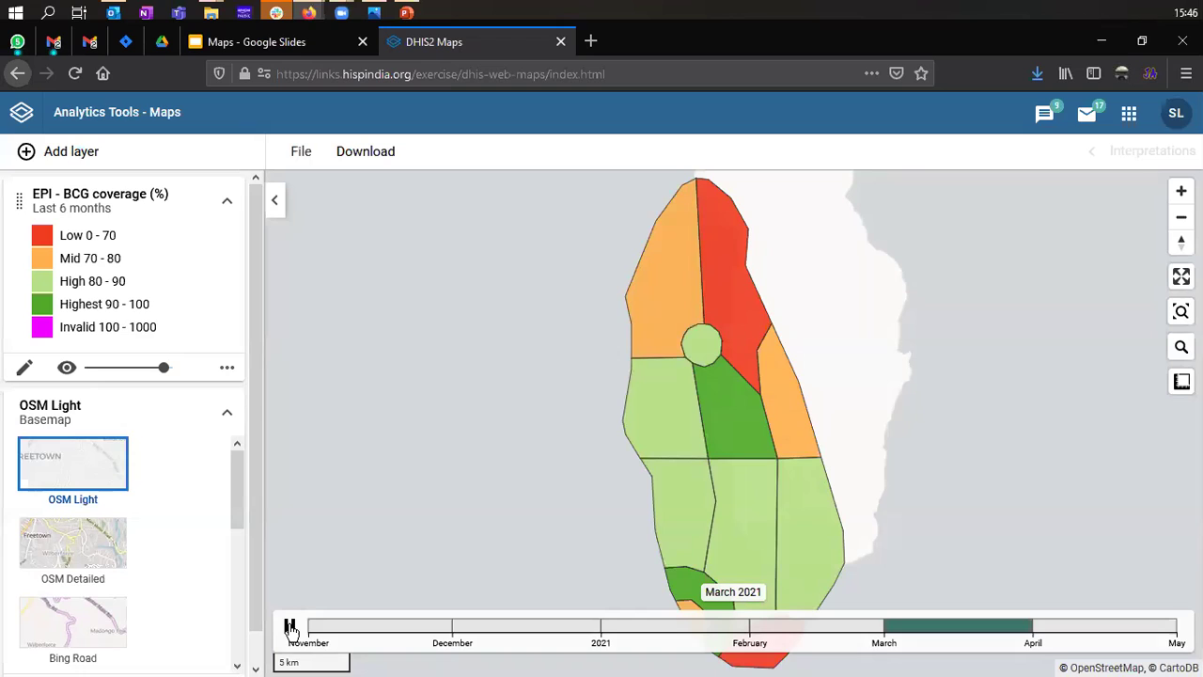
pyautogui.click(290, 628)
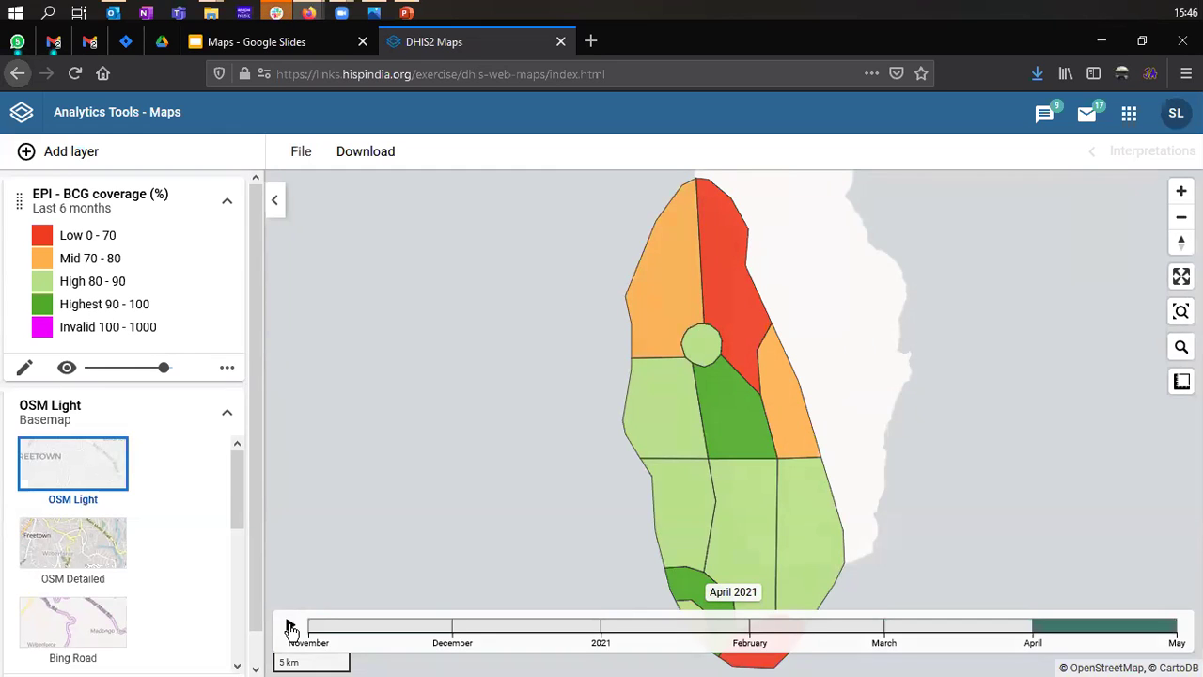
pyautogui.click(291, 627)
# Search saved maps for 'malaria' and open MAL - Malaria cases positive - this year
pyautogui.click(301, 154)
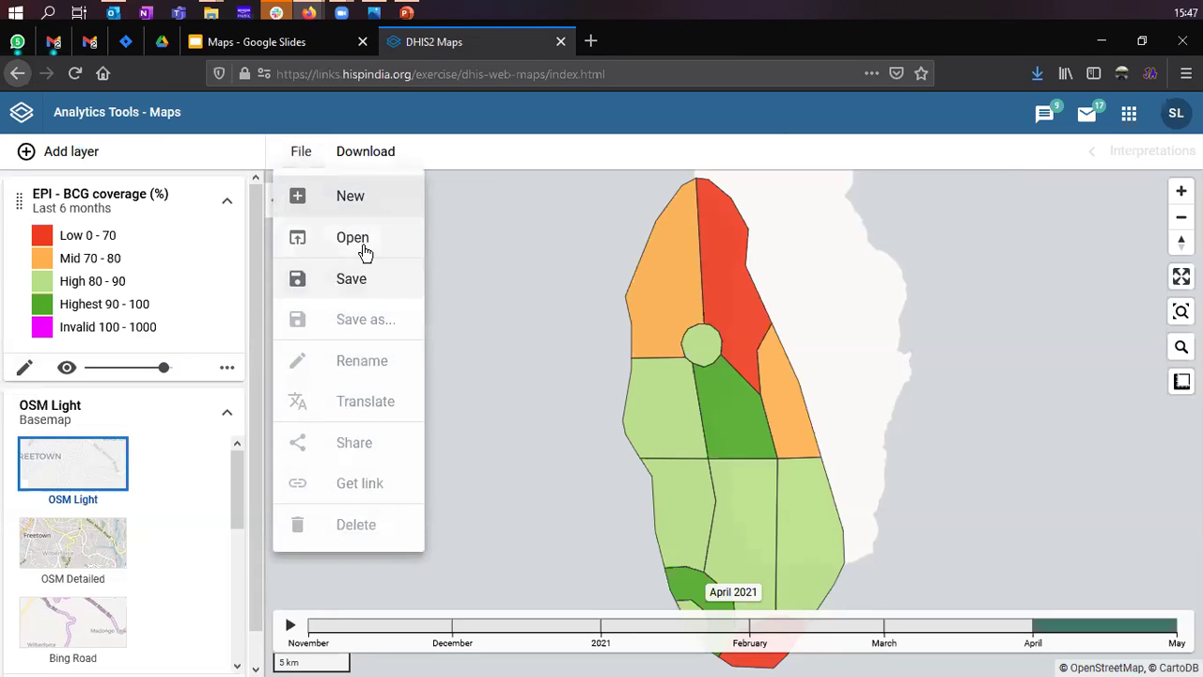
pyautogui.click(399, 249)
pyautogui.moveTo(275, 276); pyautogui.dragTo(160, 279)
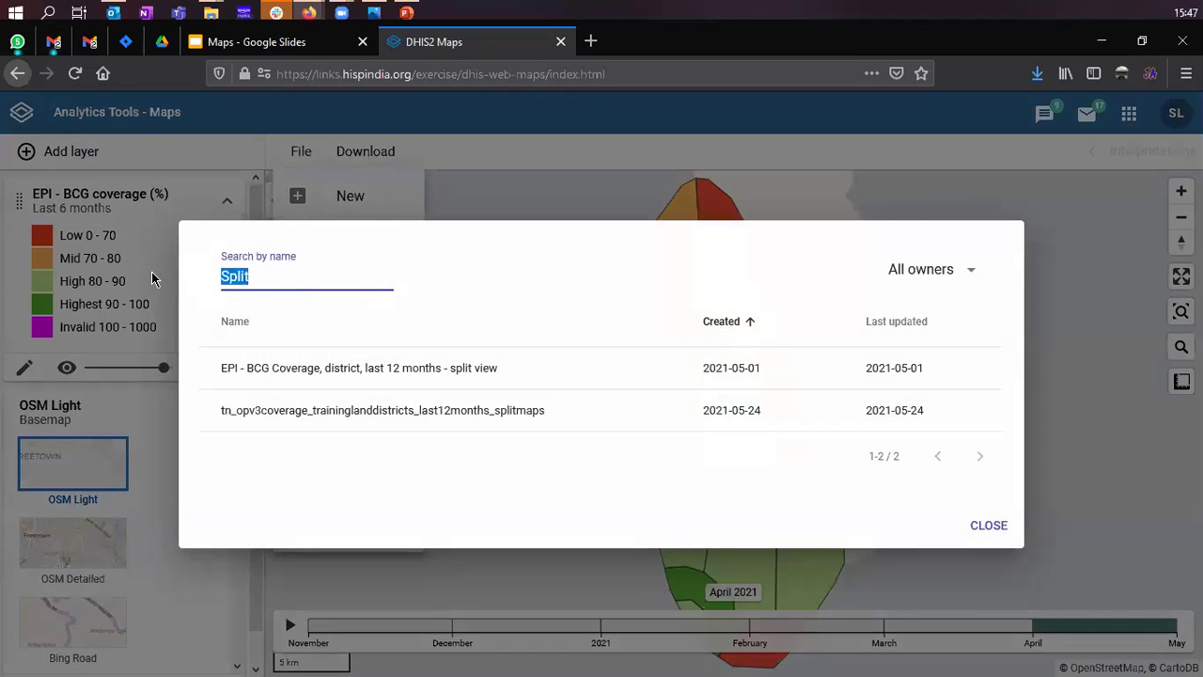
pyautogui.press('BackSpace')
pyautogui.write('b')
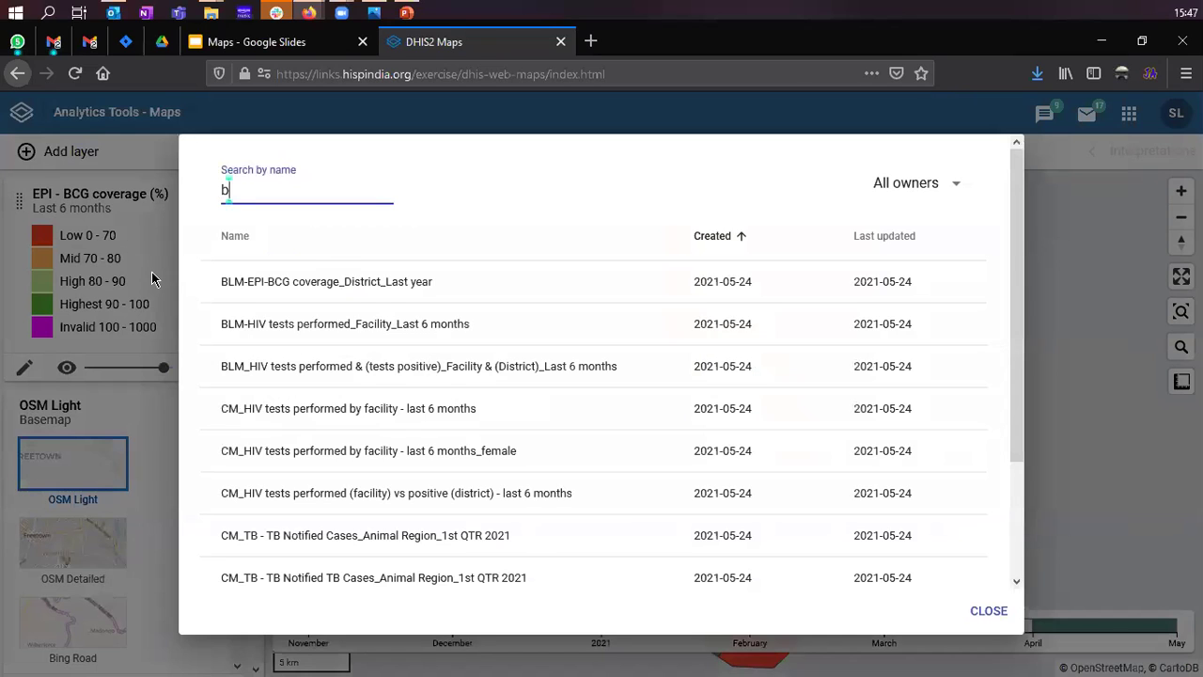
pyautogui.write('ubb')
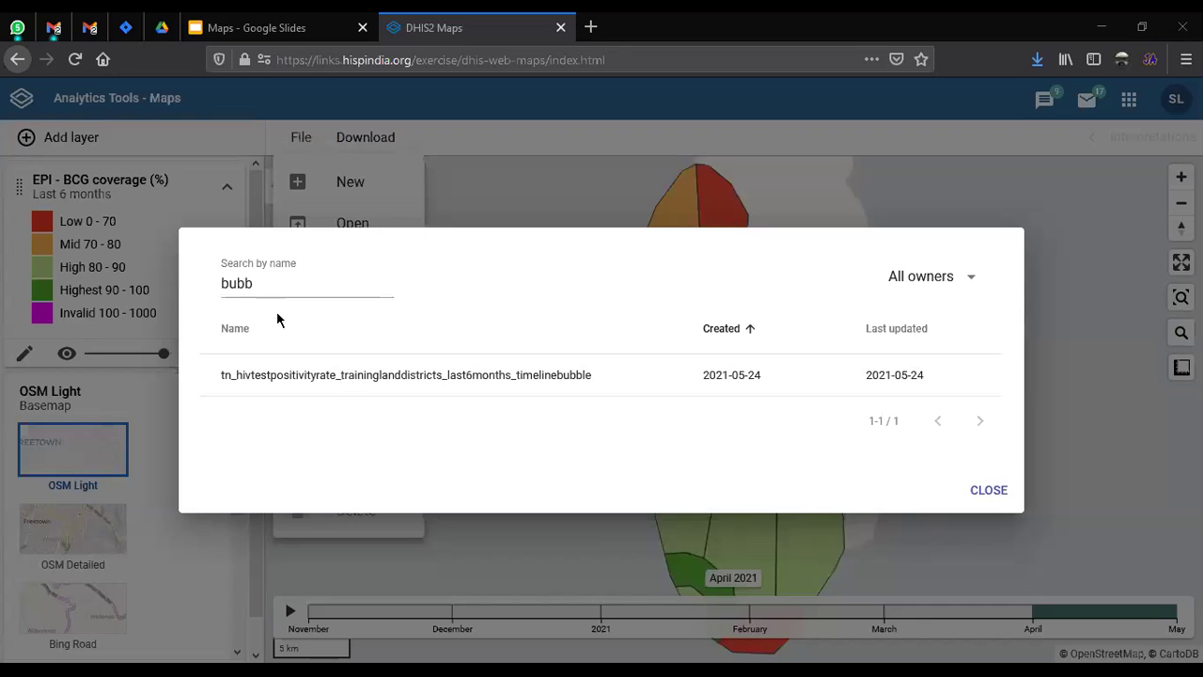
pyautogui.click(270, 287)
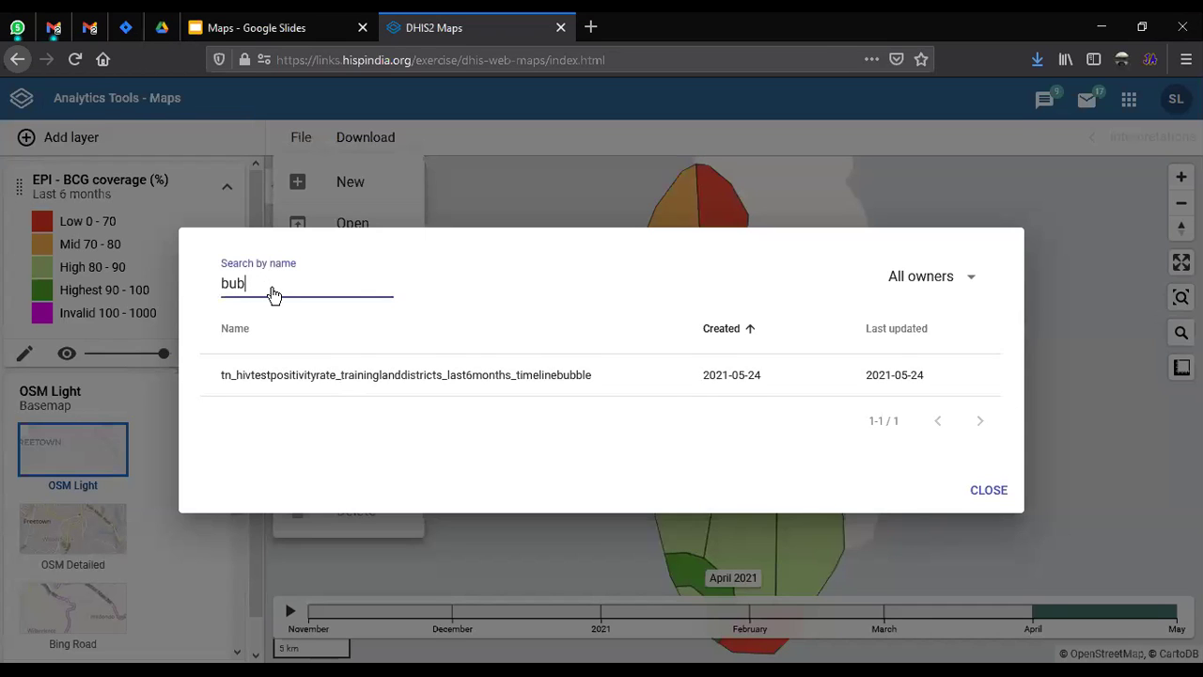
pyautogui.press('BackSpace')
pyautogui.press('BackSpace')
pyautogui.press('BackSpace')
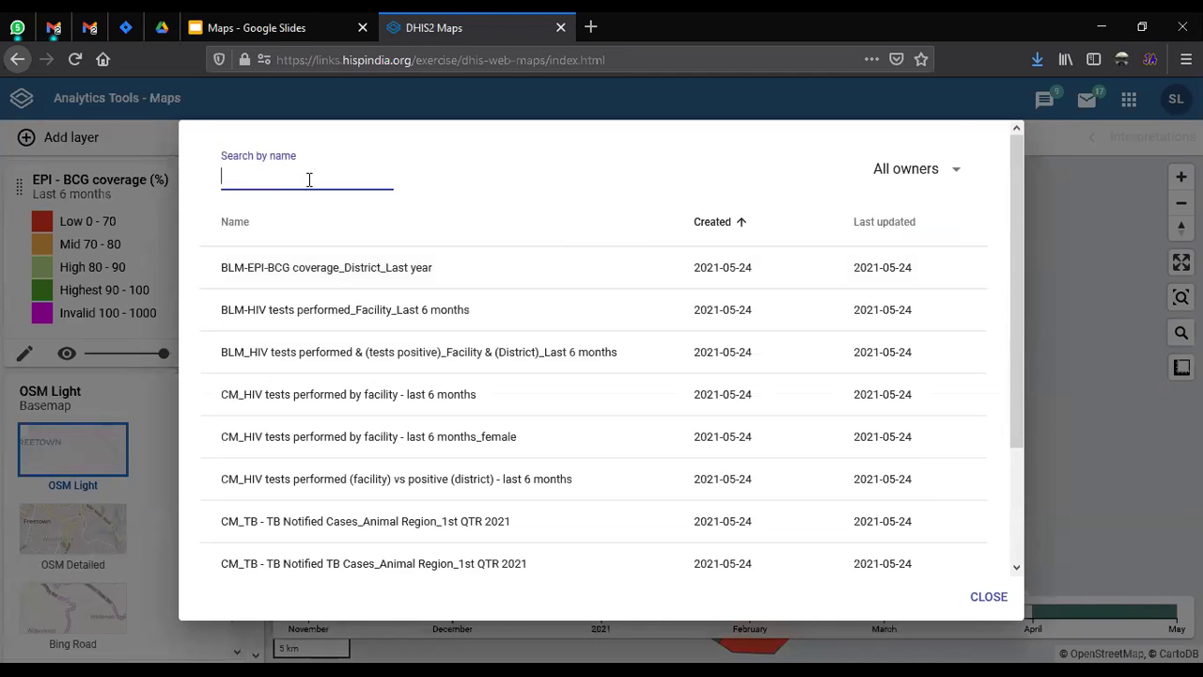
pyautogui.write('malaria')
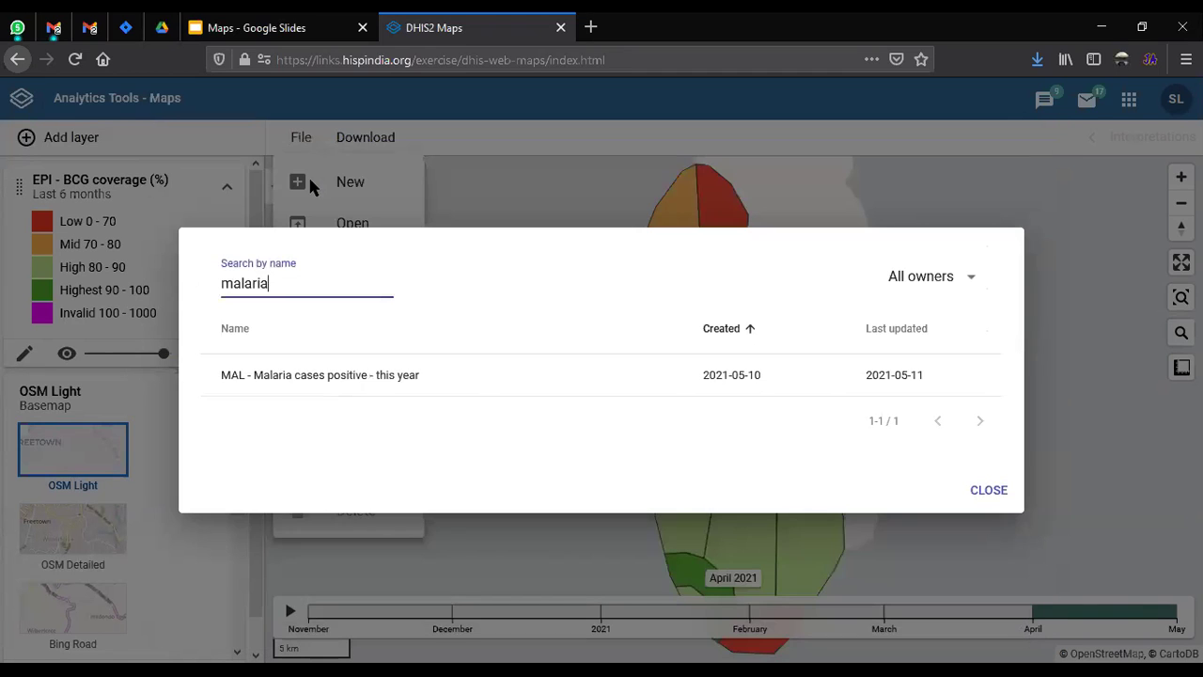
pyautogui.click(320, 376)
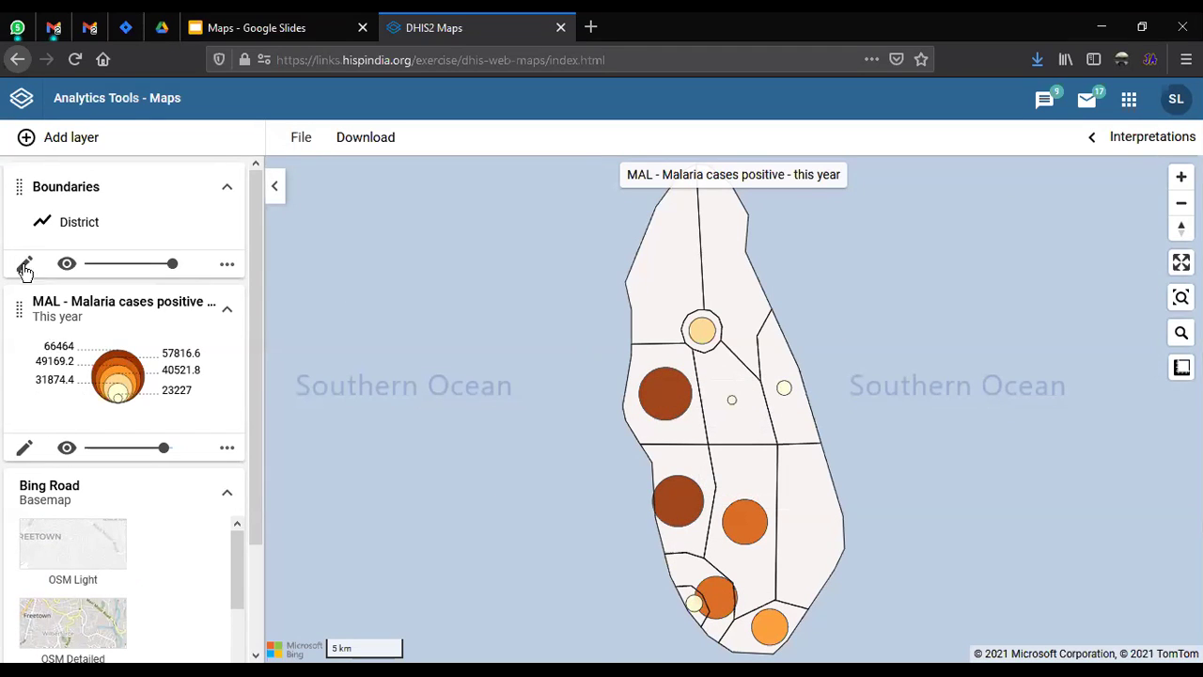
# Open the Edit thematic layer dialog for the MAL - Malaria cases positive layer
pyautogui.click(25, 448)
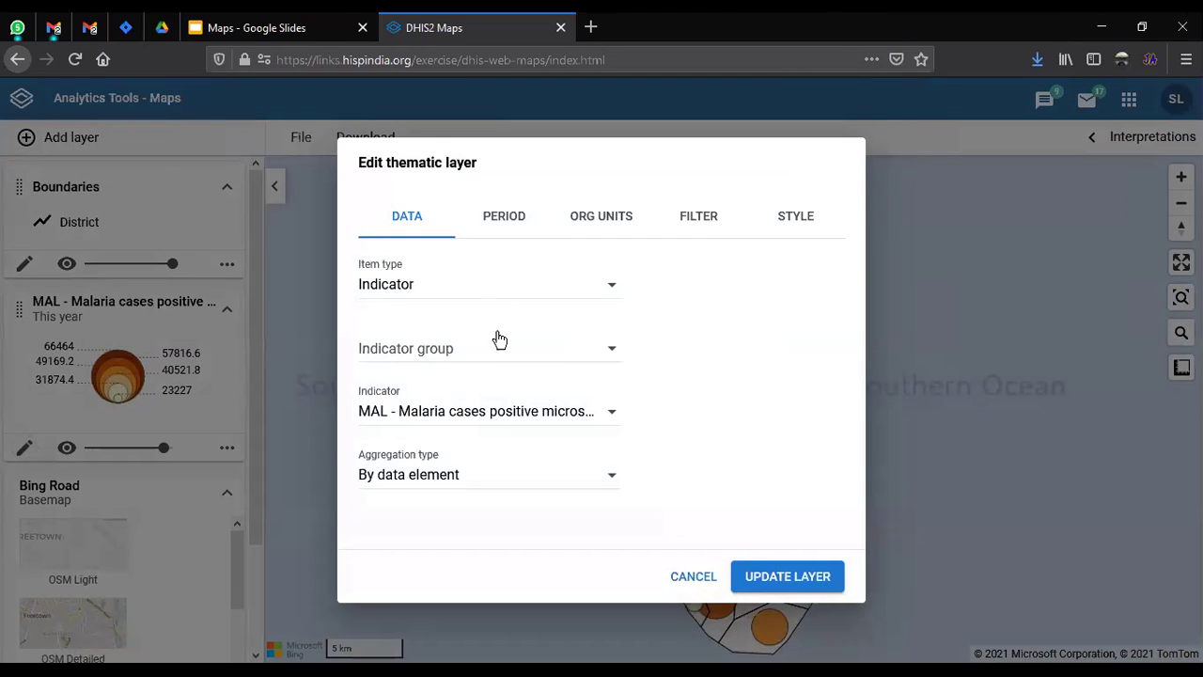
# Review the period, org unit and filter settings, then restyle the malaria layer as Choropleth
pyautogui.click(493, 223)
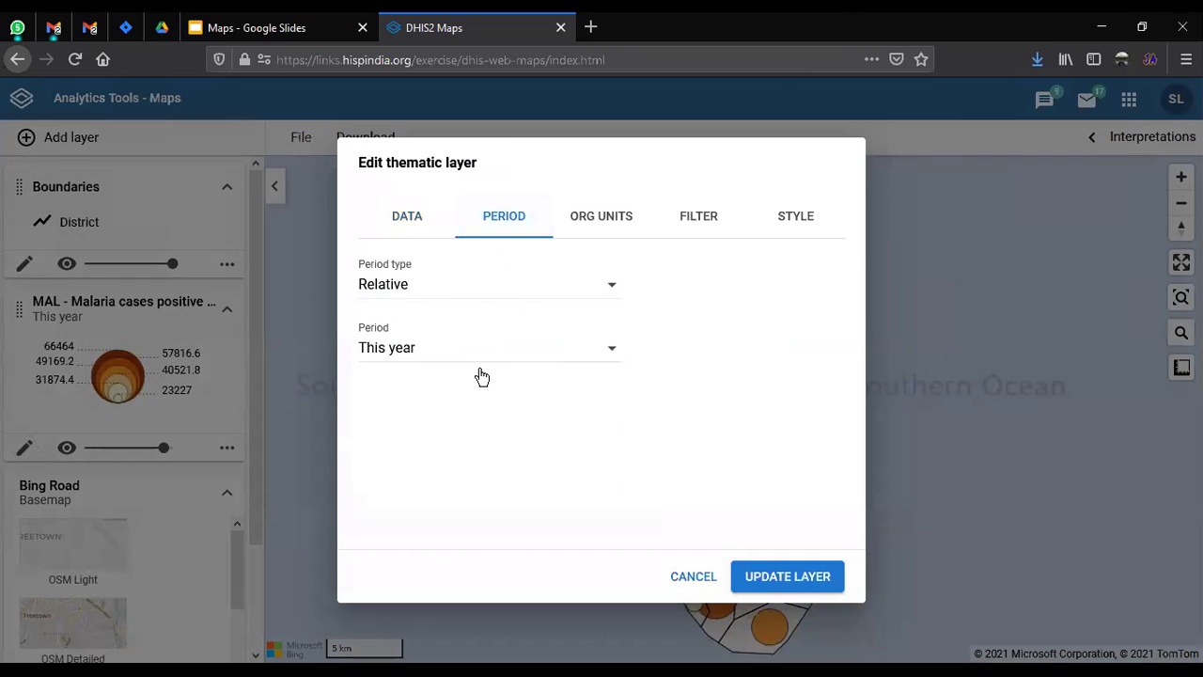
pyautogui.click(602, 226)
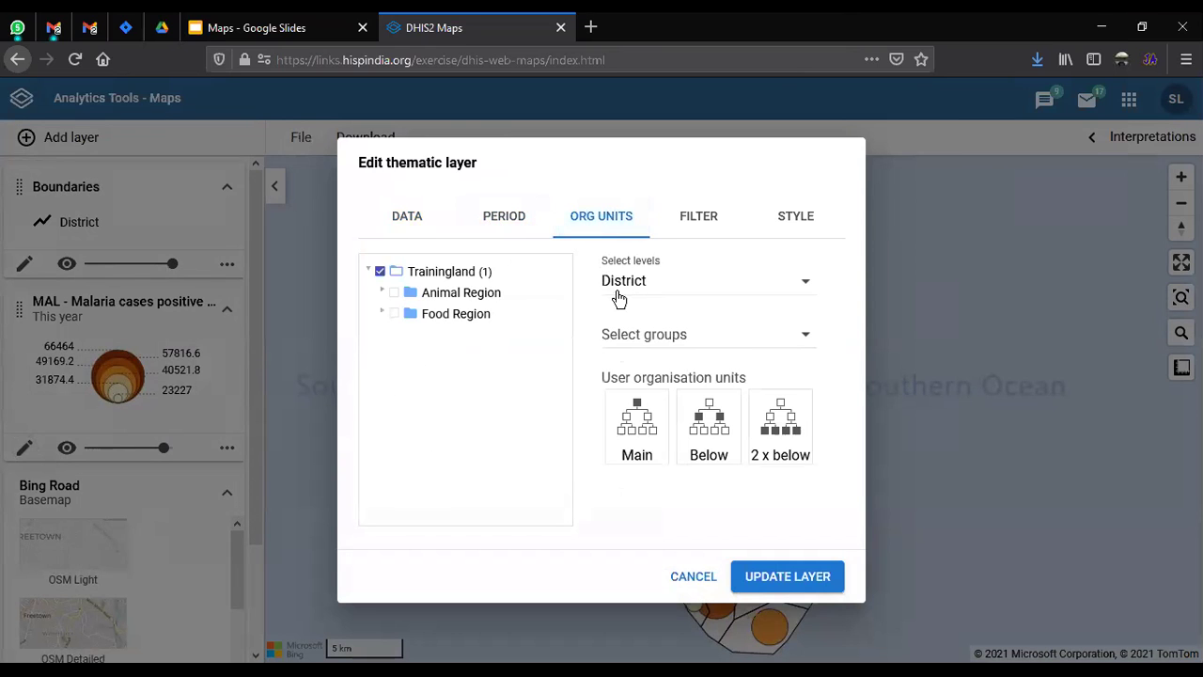
pyautogui.click(700, 234)
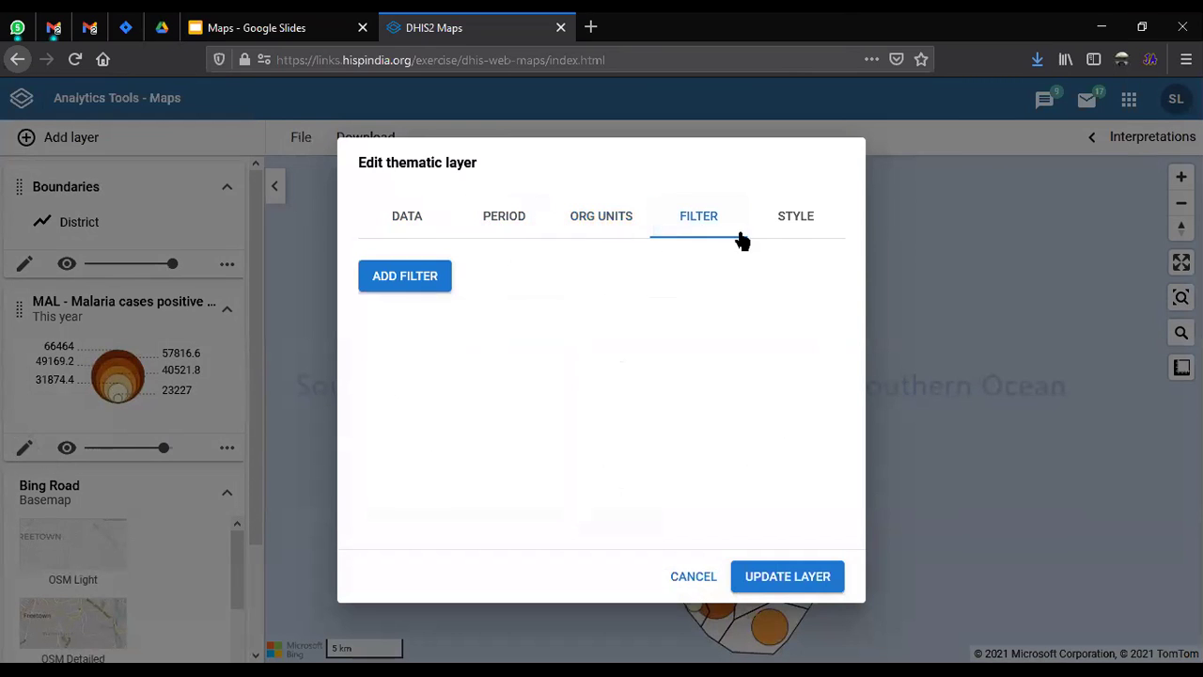
pyautogui.click(790, 233)
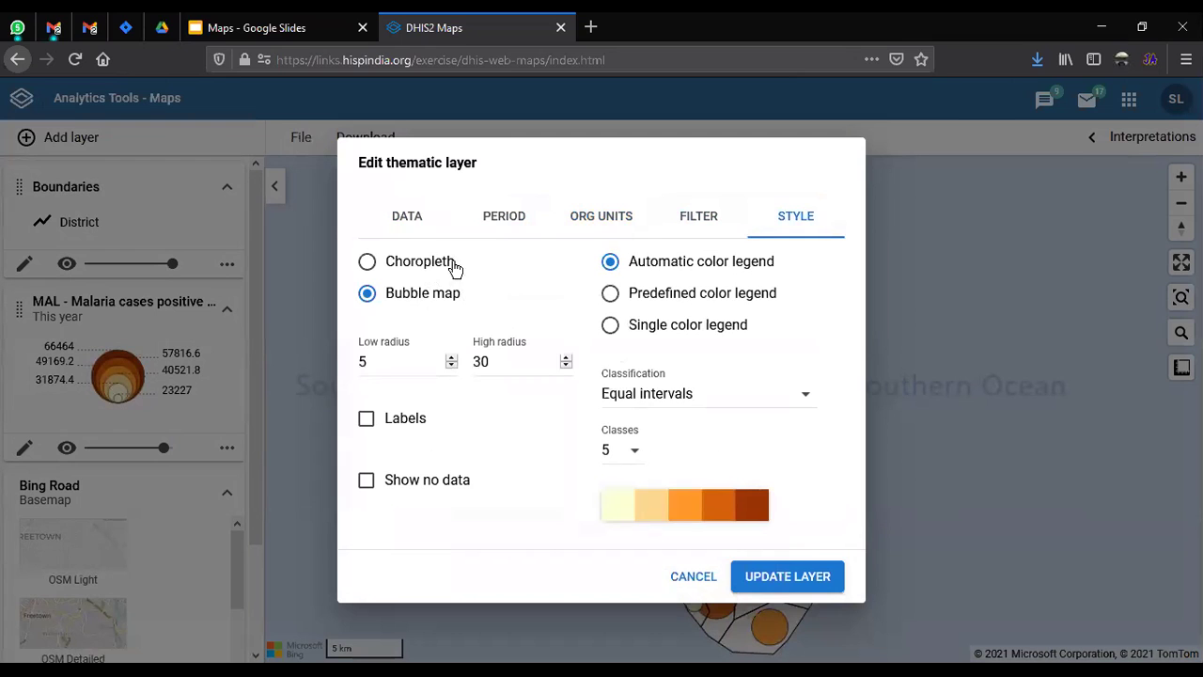
pyautogui.click(409, 271)
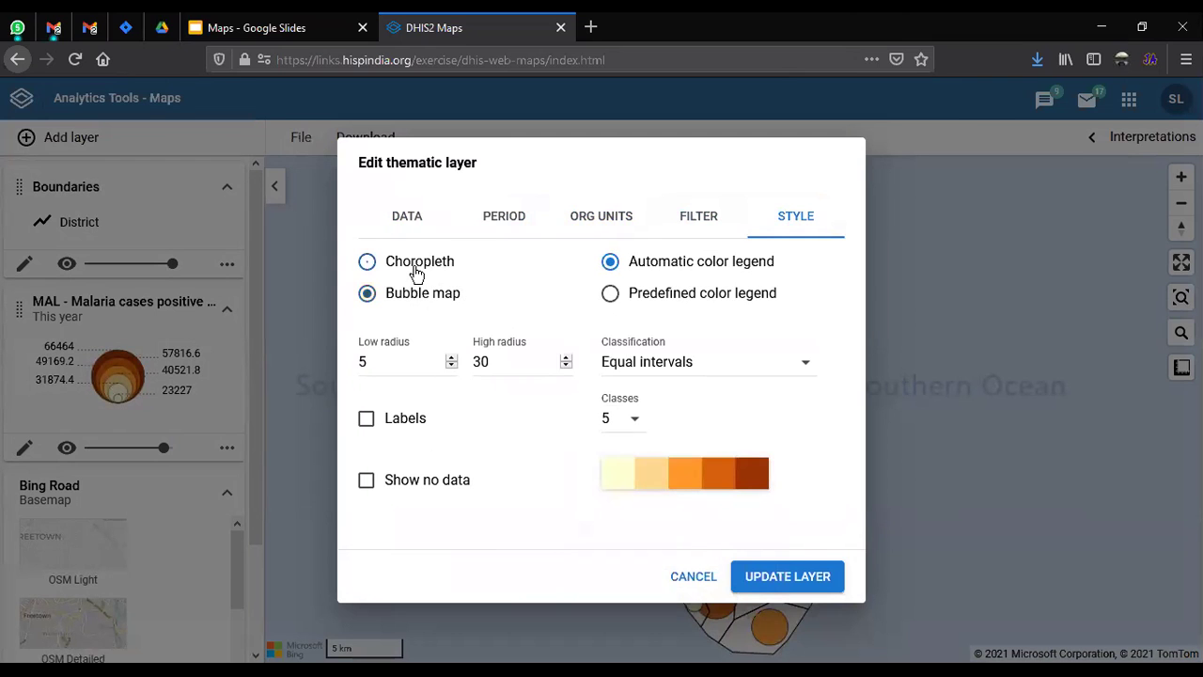
pyautogui.click(763, 584)
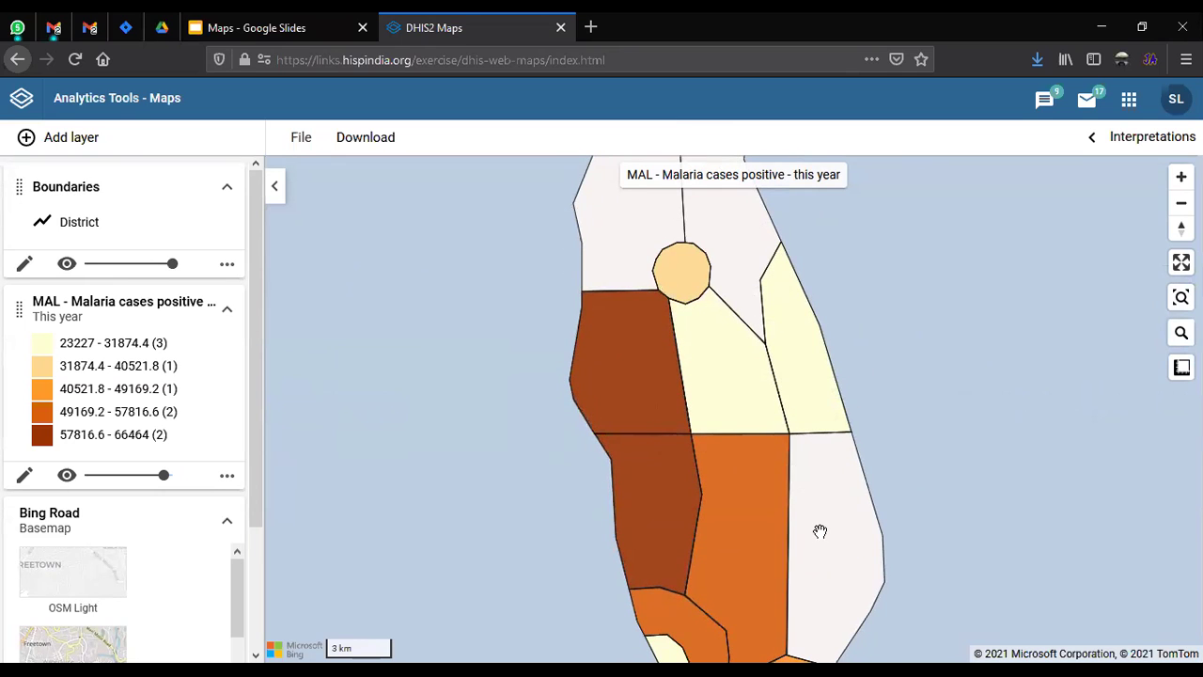
# Pan to the northern districts and restyle the malaria layer as a Bubble map
pyautogui.moveTo(818, 529); pyautogui.dragTo(796, 502)
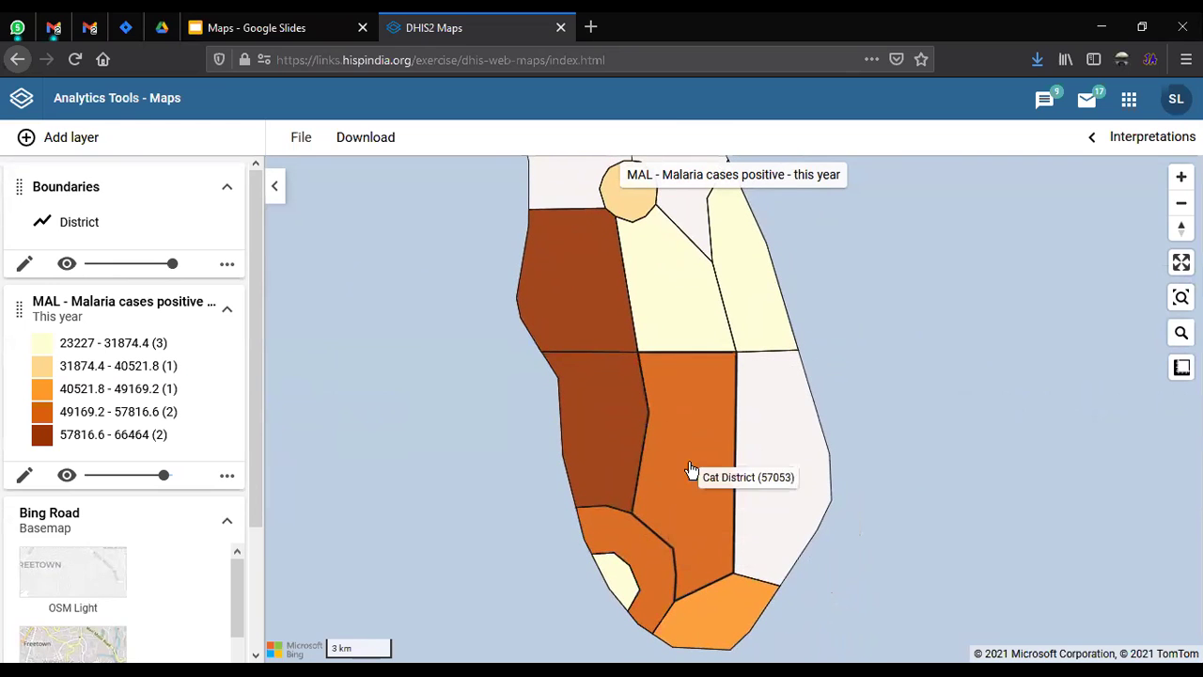
pyautogui.moveTo(687, 435); pyautogui.dragTo(698, 545)
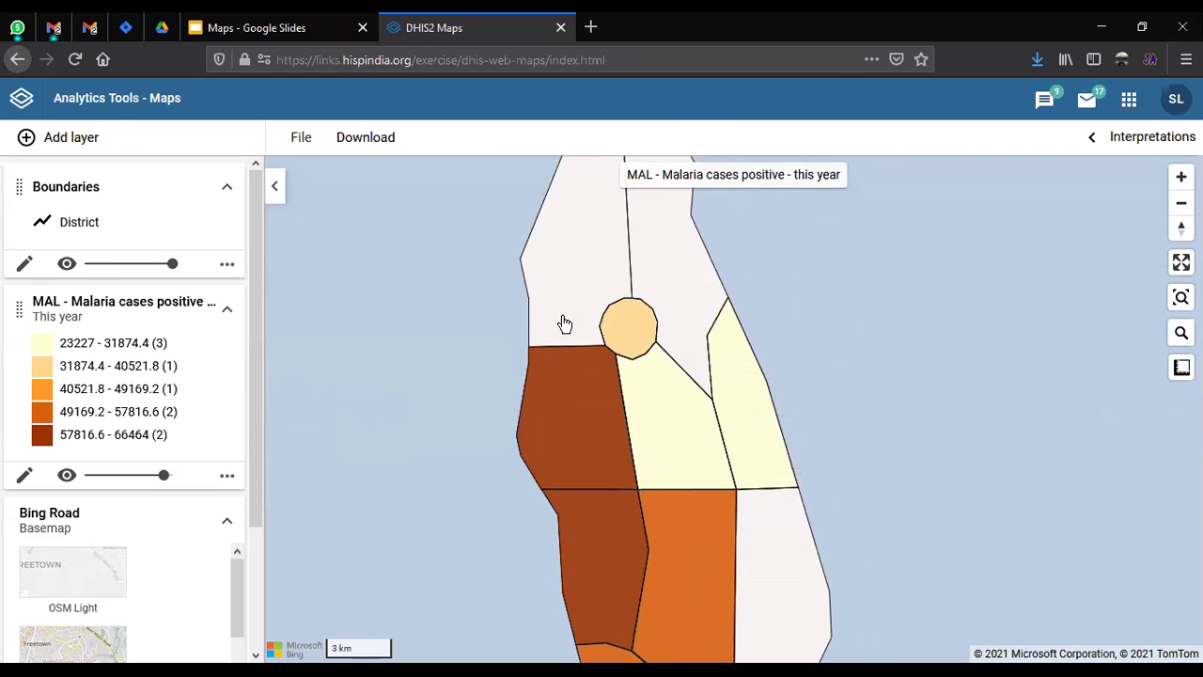
pyautogui.click(24, 475)
pyautogui.click(785, 206)
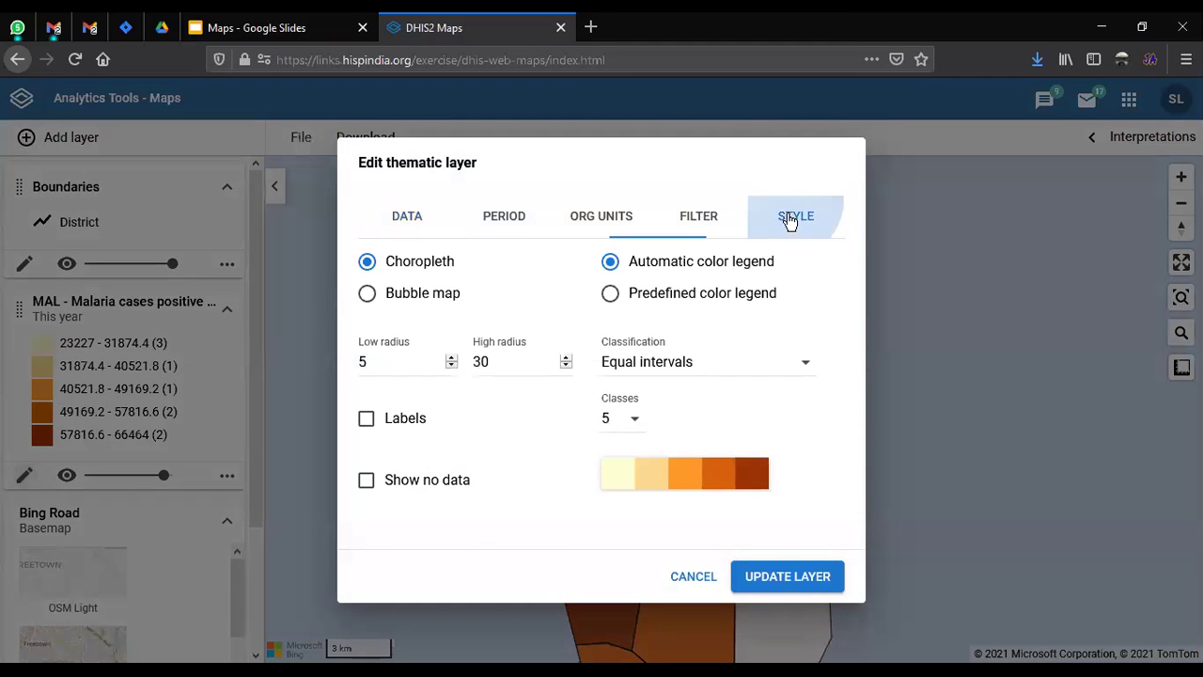
pyautogui.click(418, 299)
pyautogui.click(786, 576)
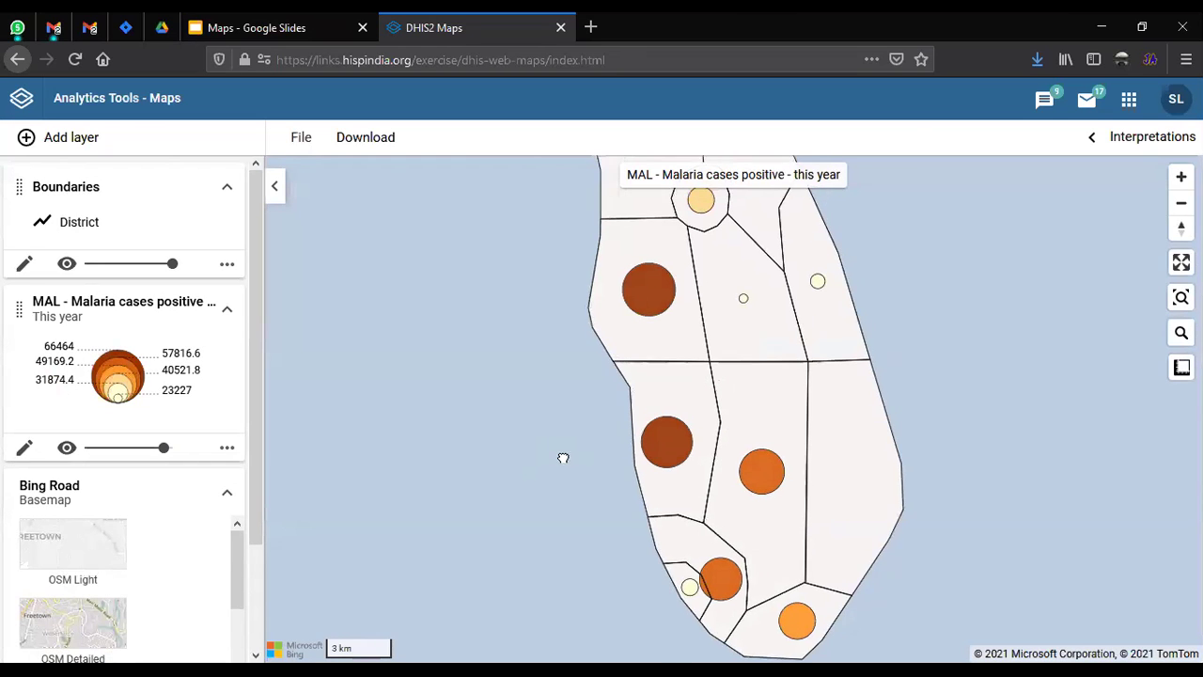
pyautogui.moveTo(561, 457); pyautogui.dragTo(532, 476)
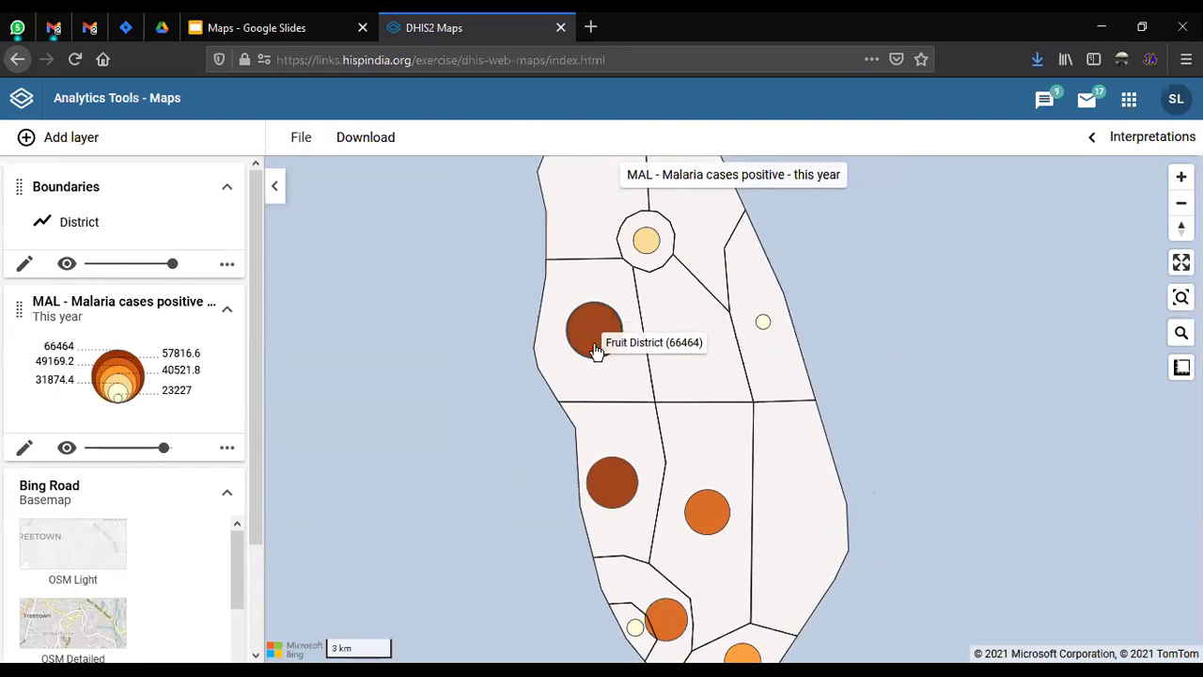
pyautogui.moveTo(676, 478); pyautogui.dragTo(679, 434)
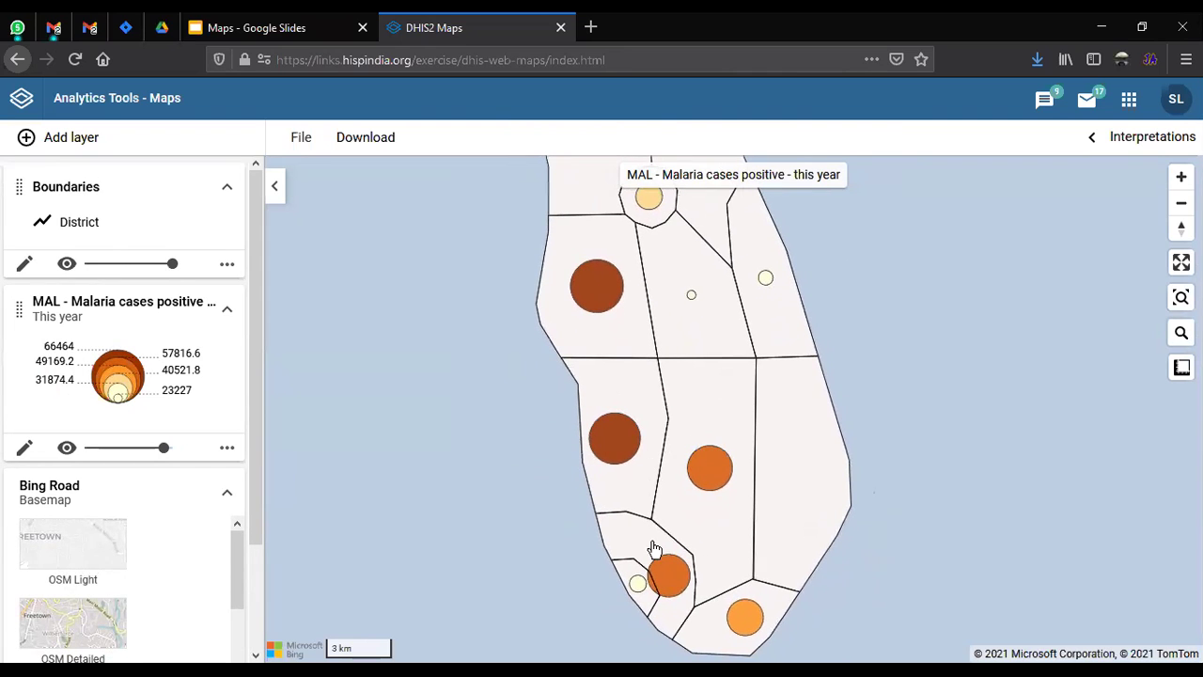
pyautogui.moveTo(832, 507); pyautogui.dragTo(785, 473)
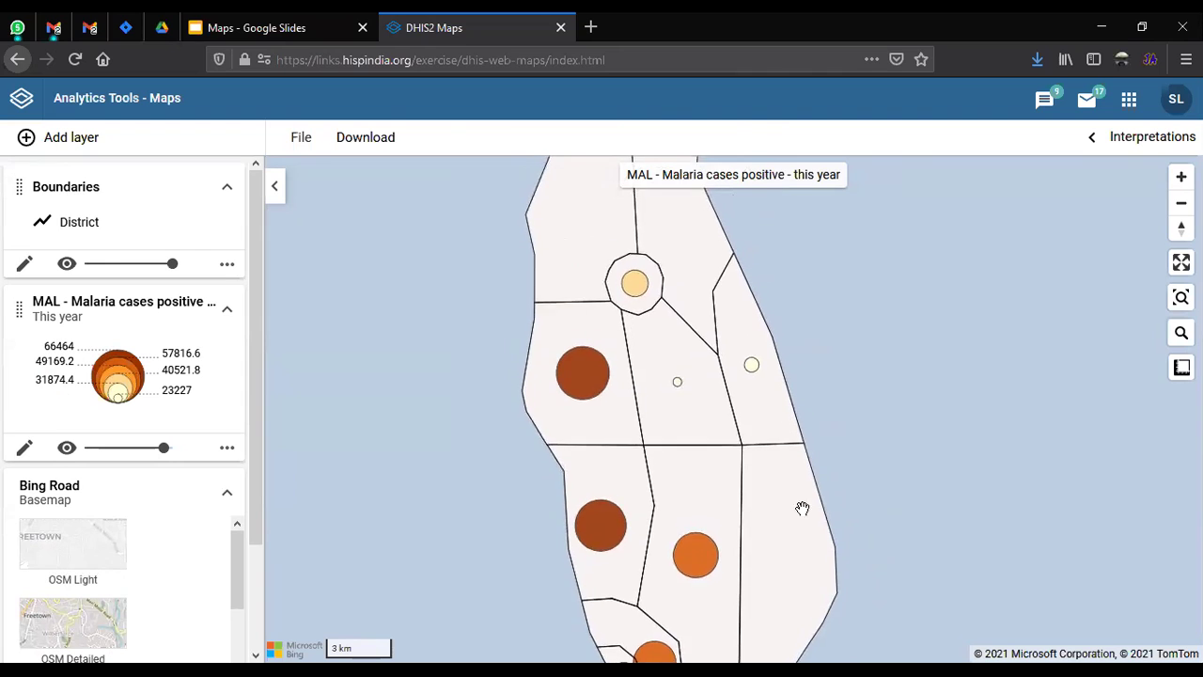
pyautogui.moveTo(714, 239); pyautogui.dragTo(706, 290)
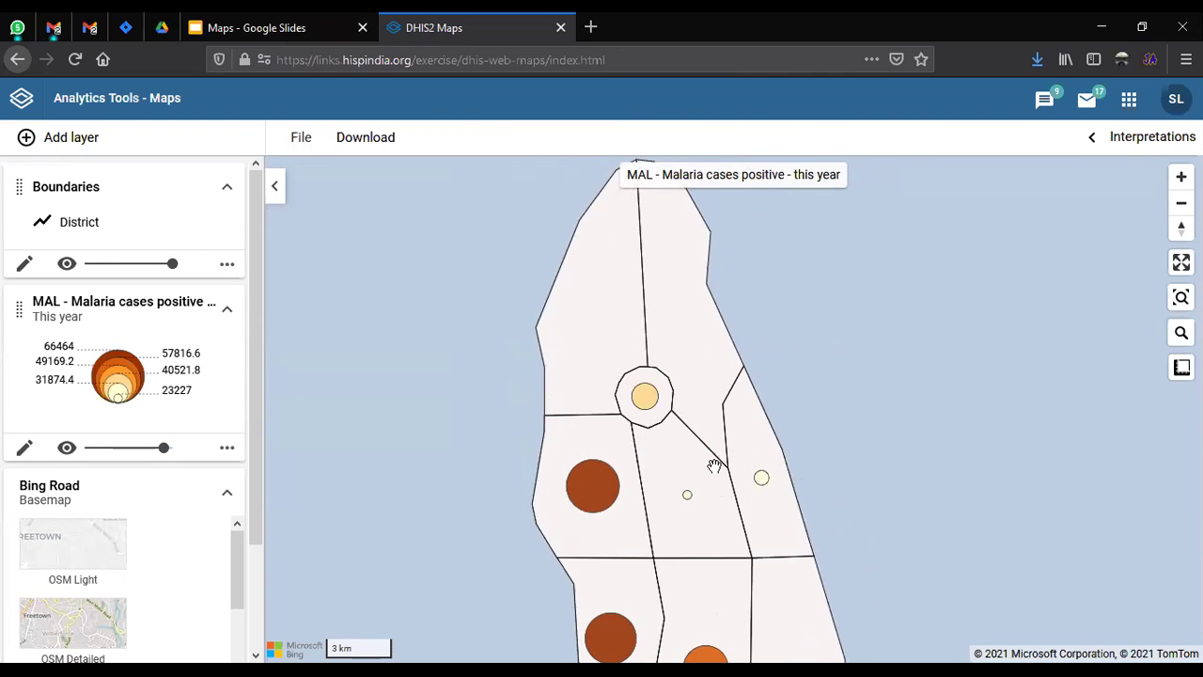
pyautogui.moveTo(687, 496)
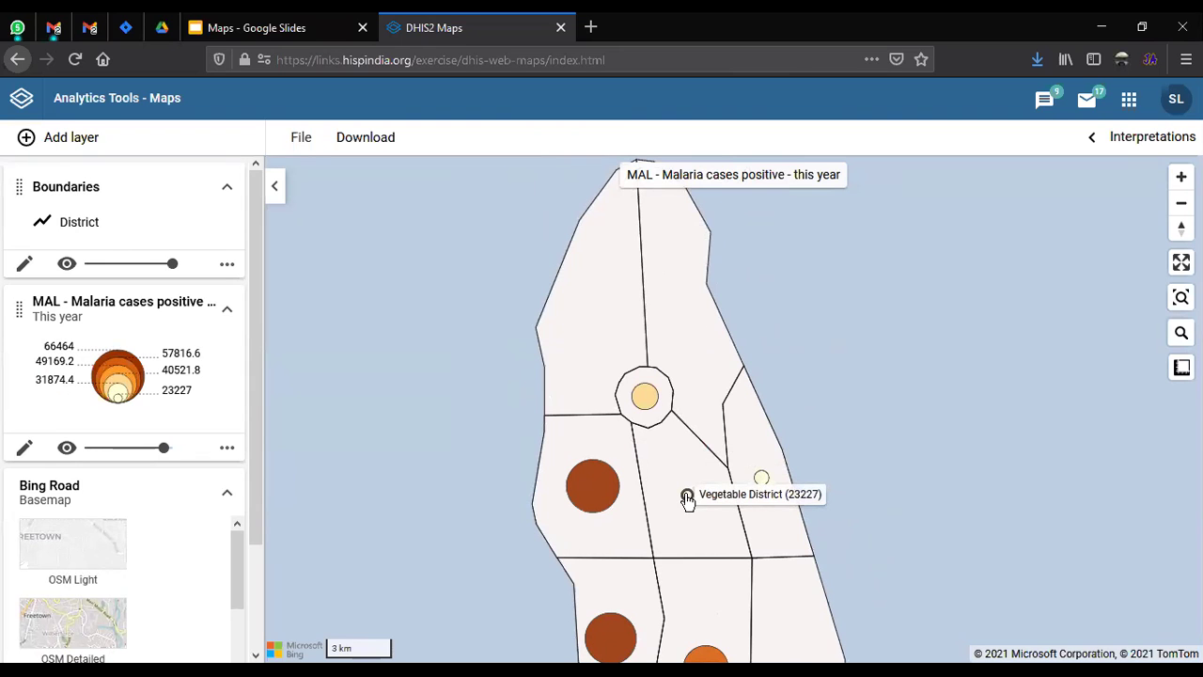
pyautogui.moveTo(657, 461); pyautogui.dragTo(553, 453)
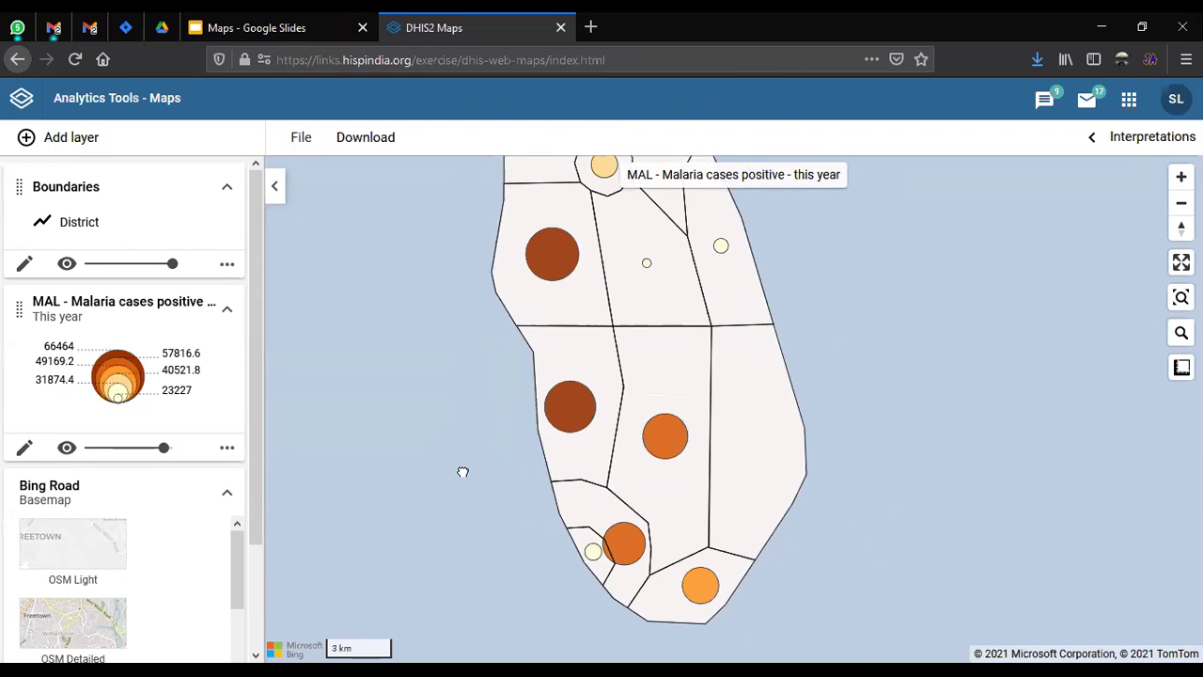
pyautogui.moveTo(462, 473); pyautogui.dragTo(464, 486)
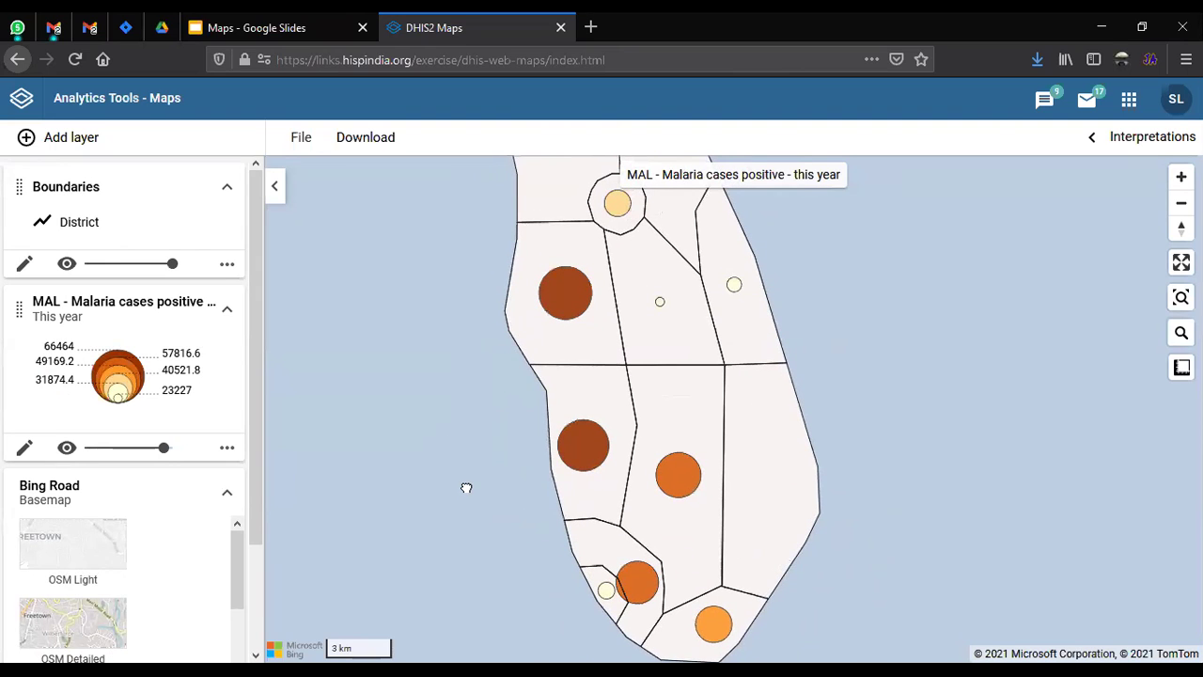